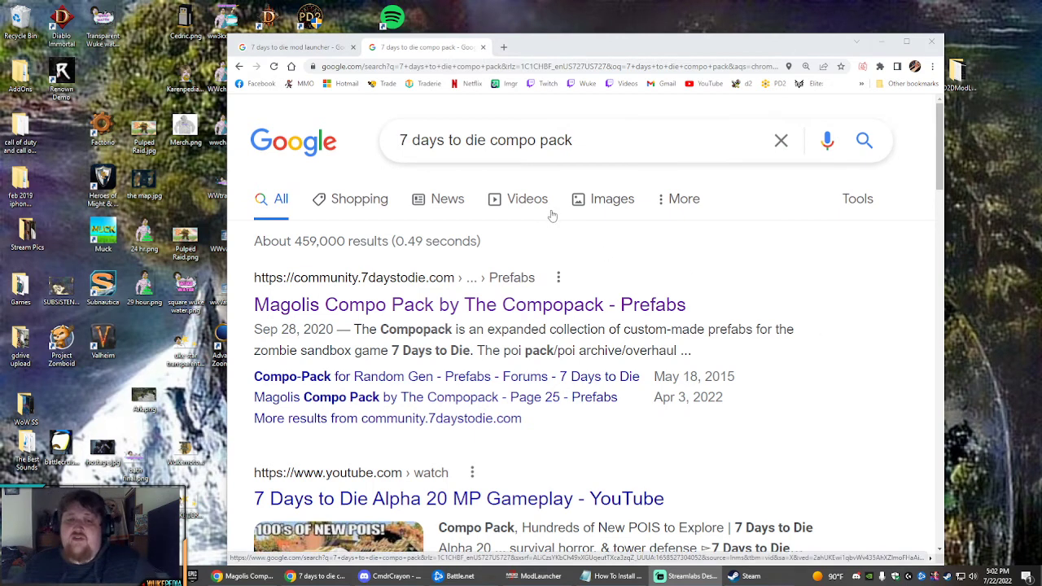
# - Switch to the Chrome tab showing the '7 days to die mod launcher' search results
pyautogui.hotkey('ctrl', 'shift', 'Tab')
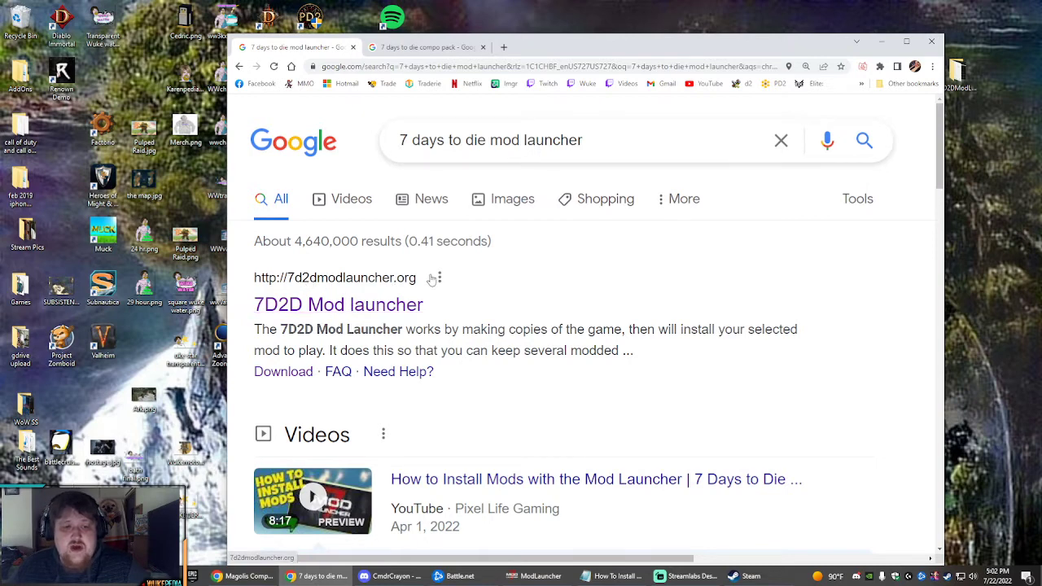
# - Open the 7D2D Mod launcher website and jump to its Windows/Linux download section
pyautogui.click(407, 305)
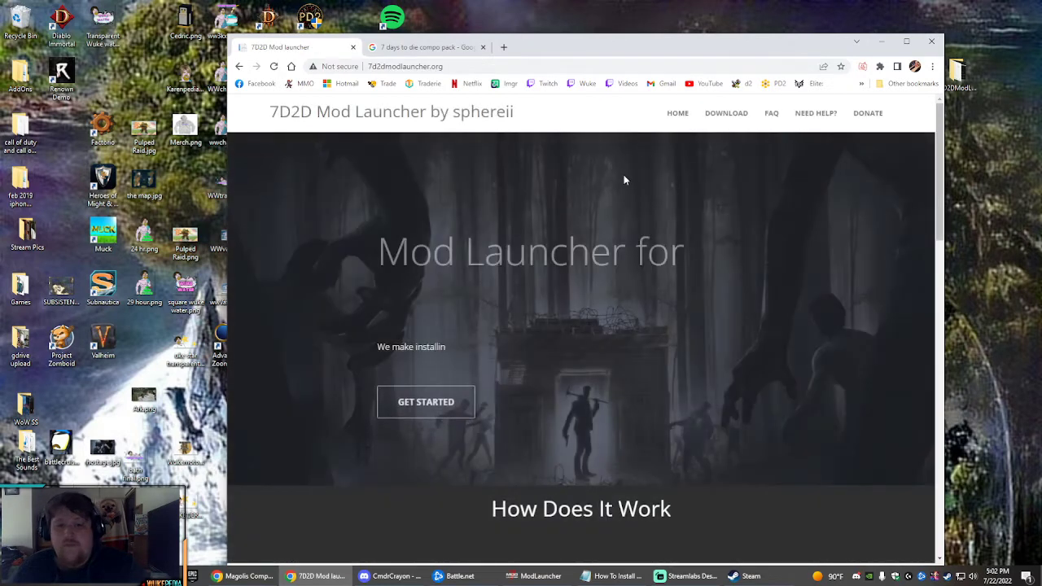
pyautogui.click(737, 118)
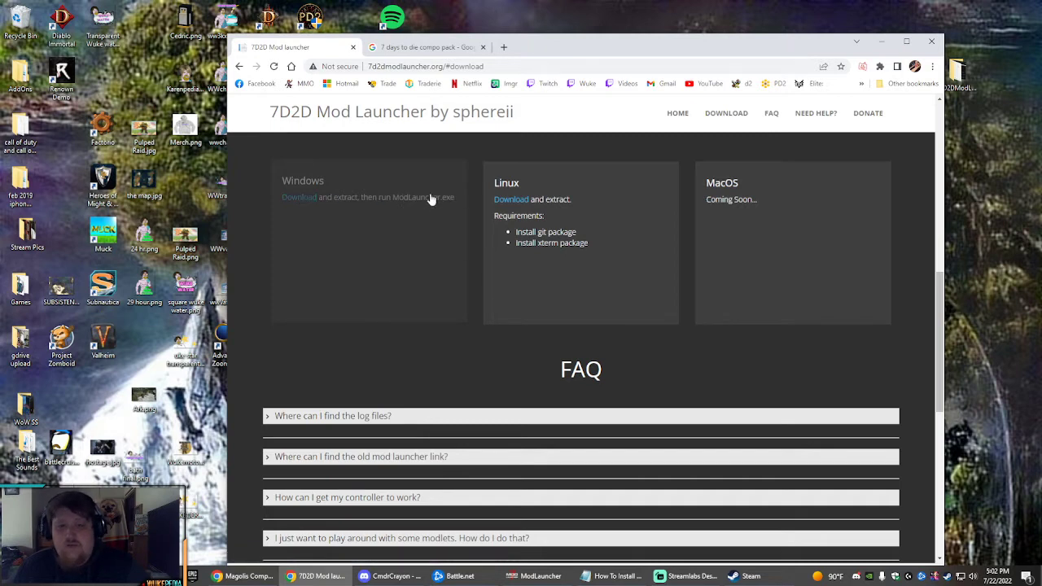
# - Minimize the browser and start ModLauncher.exe from the launcher folder on the desktop
pyautogui.click(880, 43)
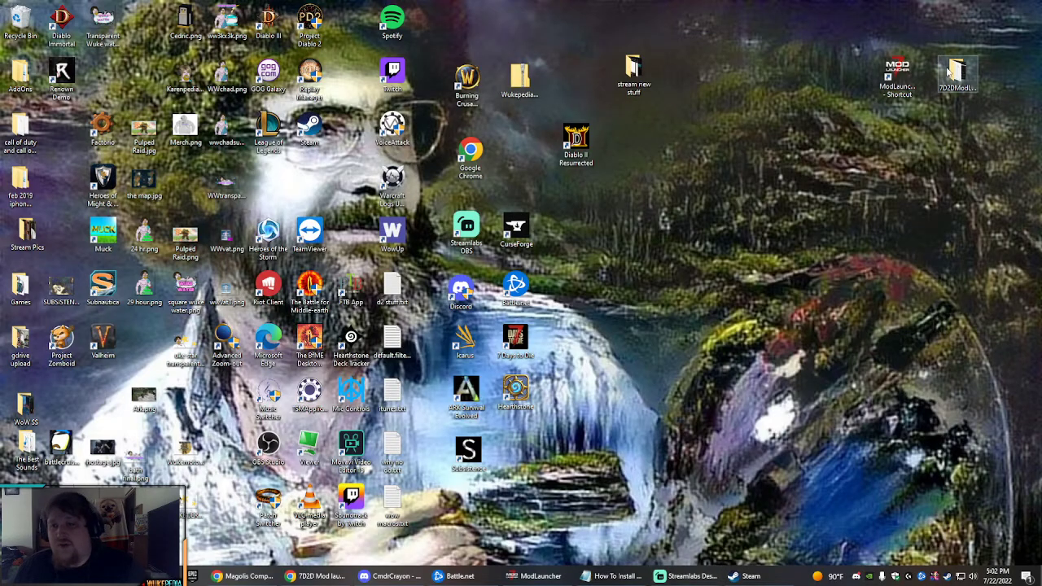
pyautogui.doubleClick(955, 73)
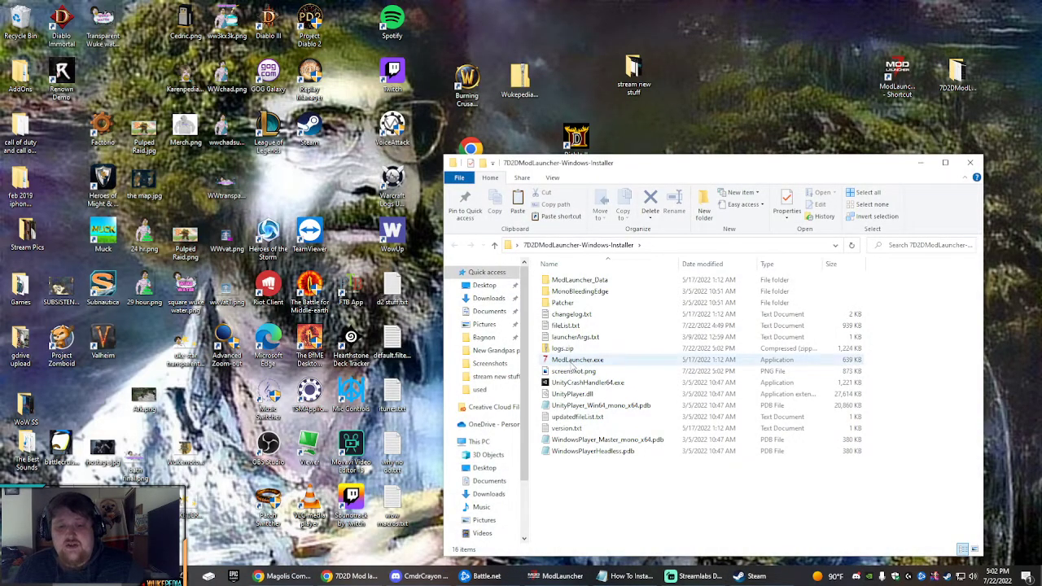
pyautogui.doubleClick(574, 360)
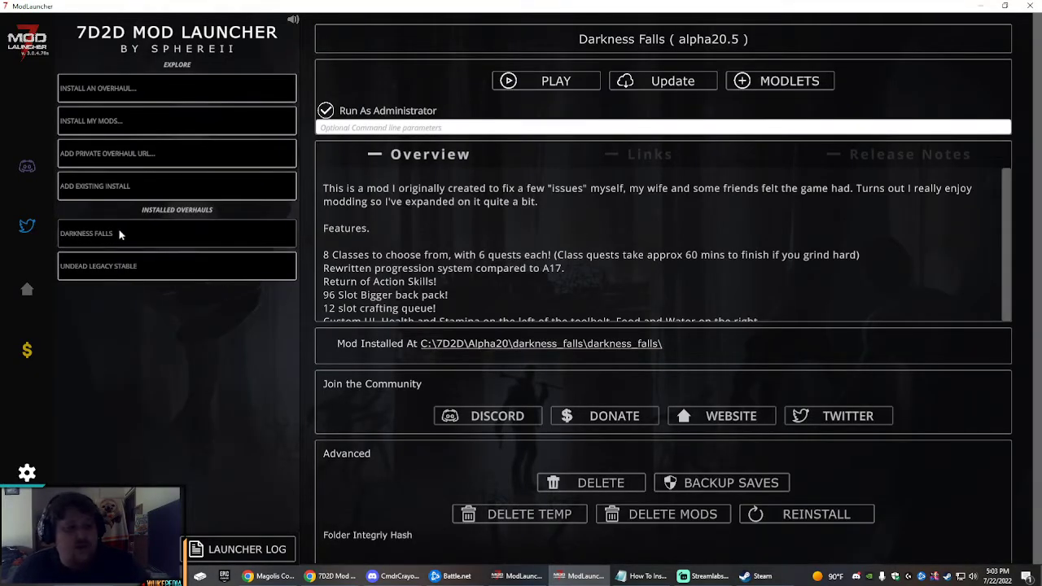
# - Pick Undead Legacy from the overhaul list, start installing it, and choose Copy From Local
pyautogui.click(147, 88)
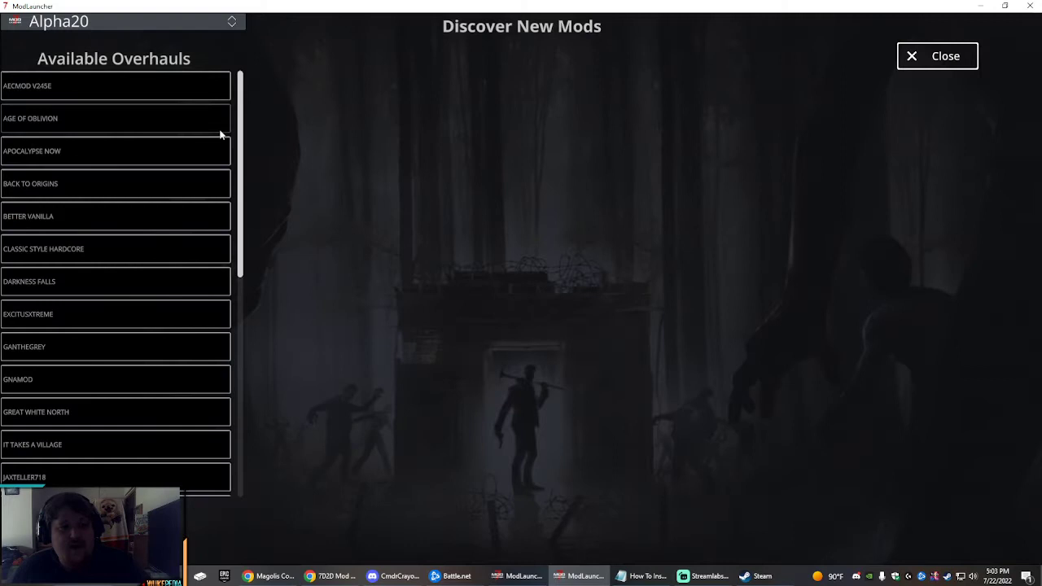
pyautogui.scroll(-6, 168, 135)
pyautogui.scroll(-5, 135, 167)
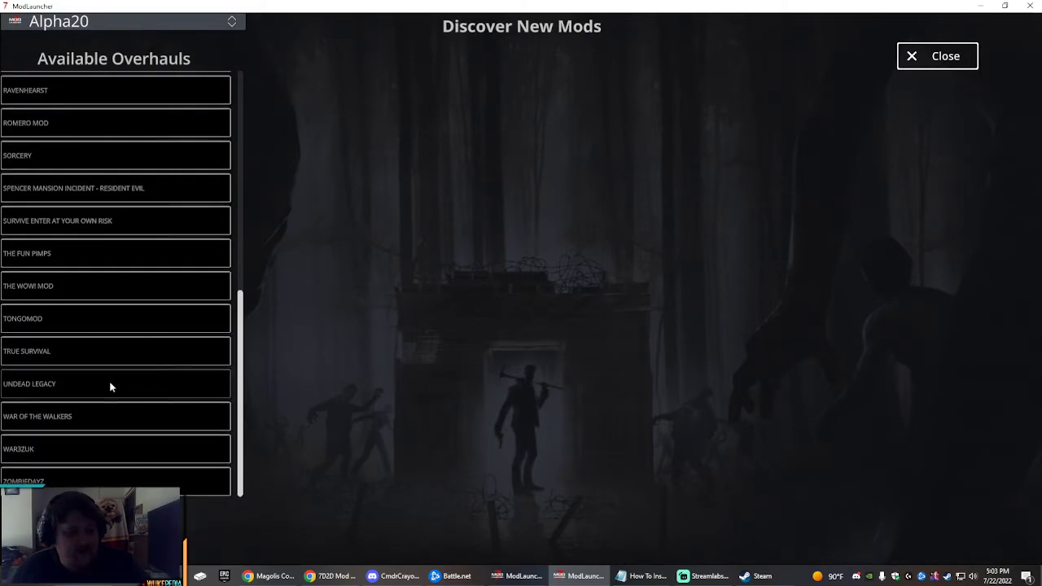
pyautogui.click(111, 388)
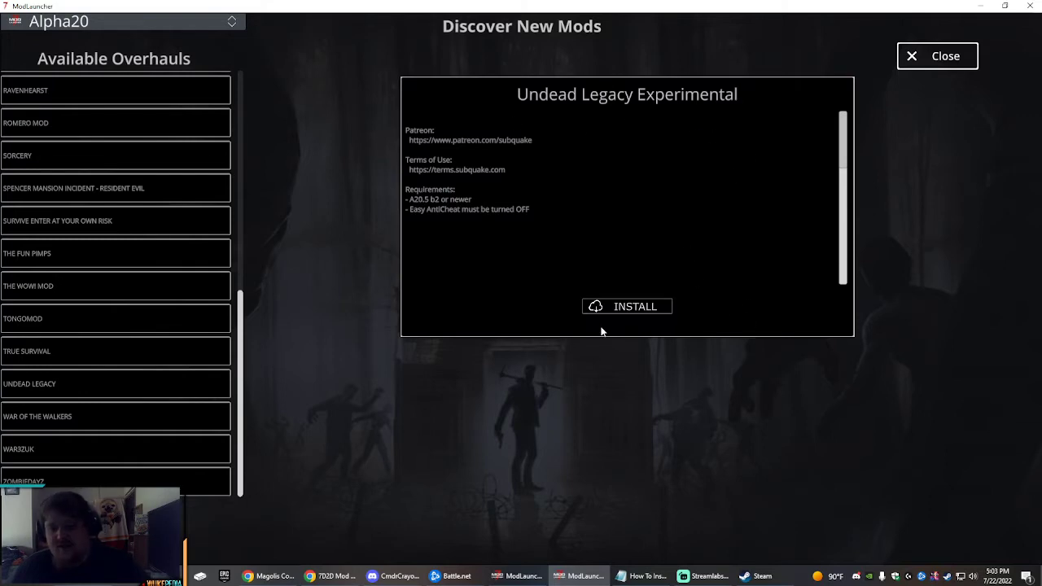
pyautogui.click(627, 307)
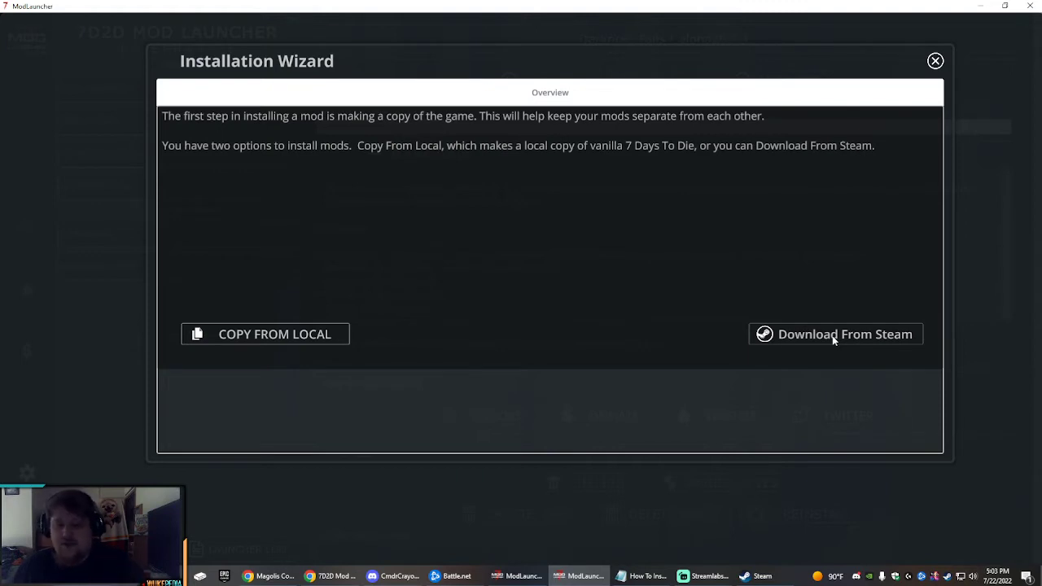
pyautogui.click(269, 341)
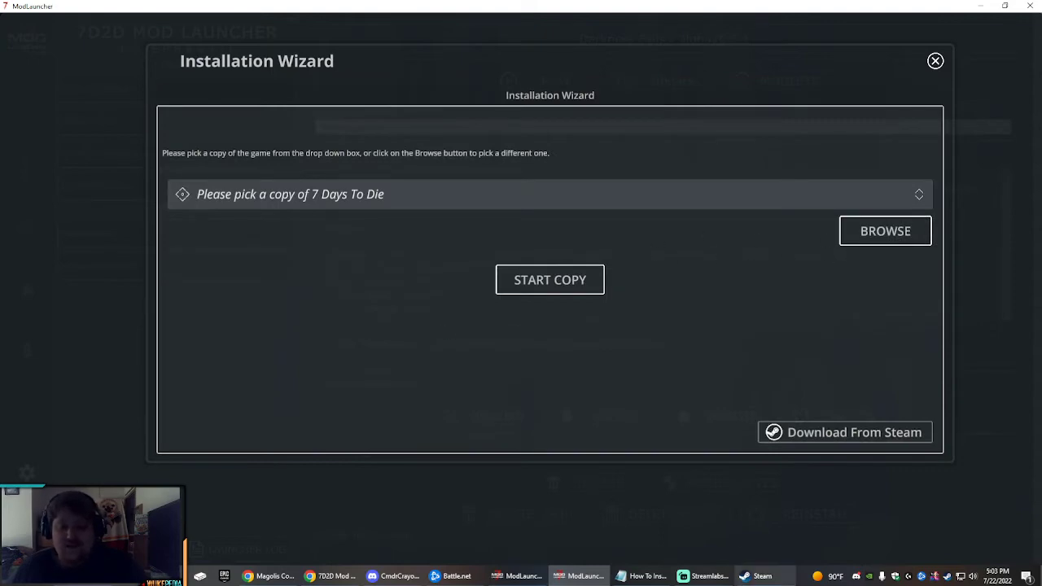
# - From the Steam library, browse the local files of 7 Days to Die
pyautogui.click(757, 575)
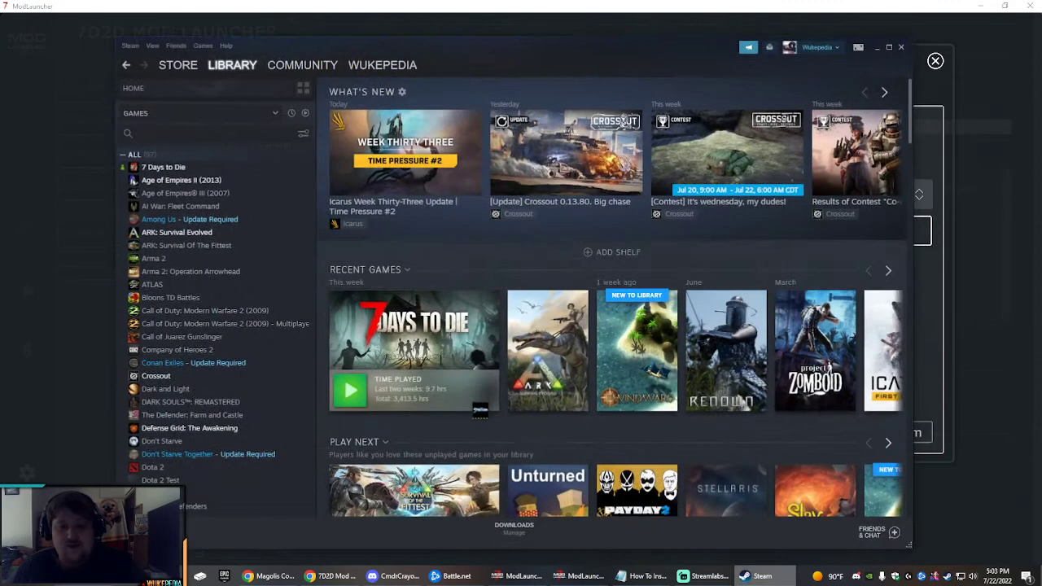
pyautogui.rightClick(182, 169)
pyautogui.moveTo(213, 220)
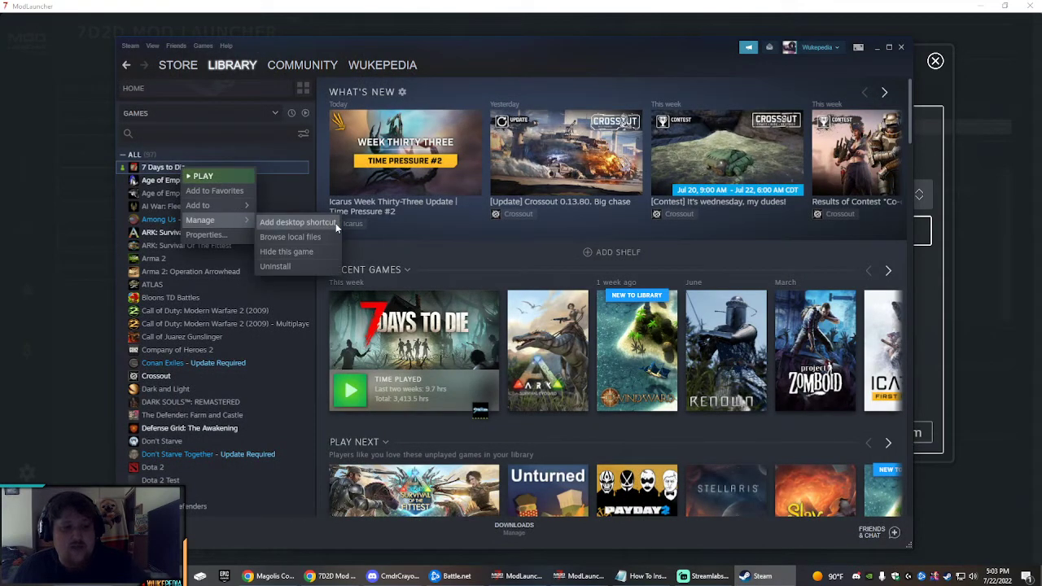
pyautogui.click(302, 238)
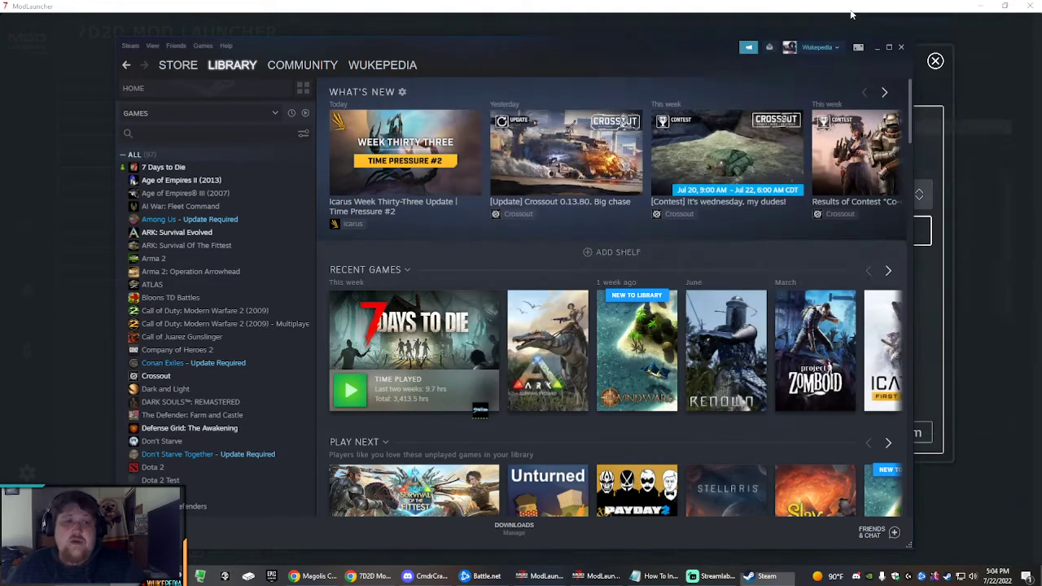
# - Back in the wizard's folder picker, look for the game under C:\Program Files (x86)\Steam
pyautogui.click(935, 8)
pyautogui.click(43, 155)
pyautogui.click(871, 233)
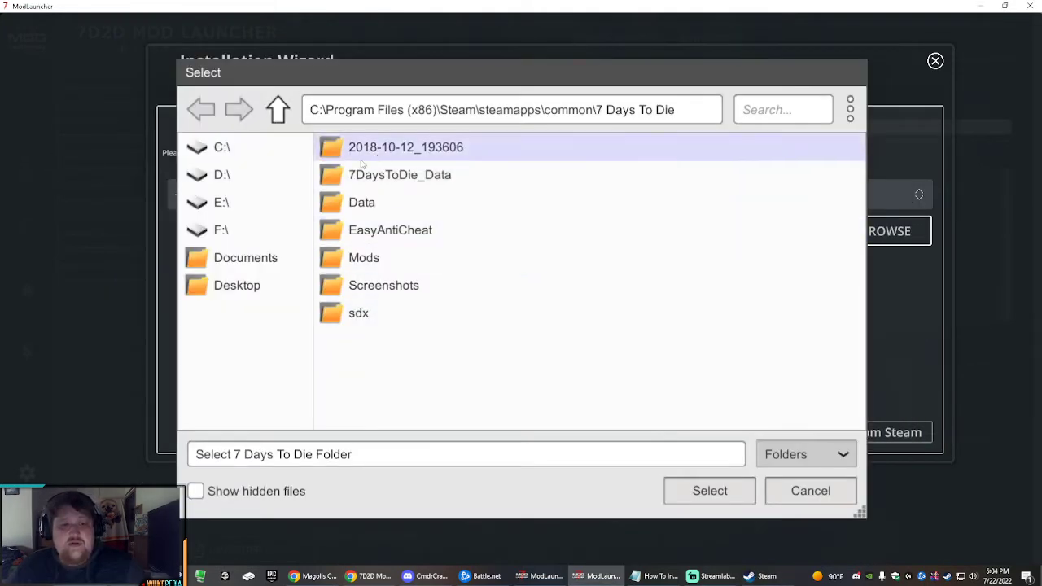
pyautogui.click(228, 208)
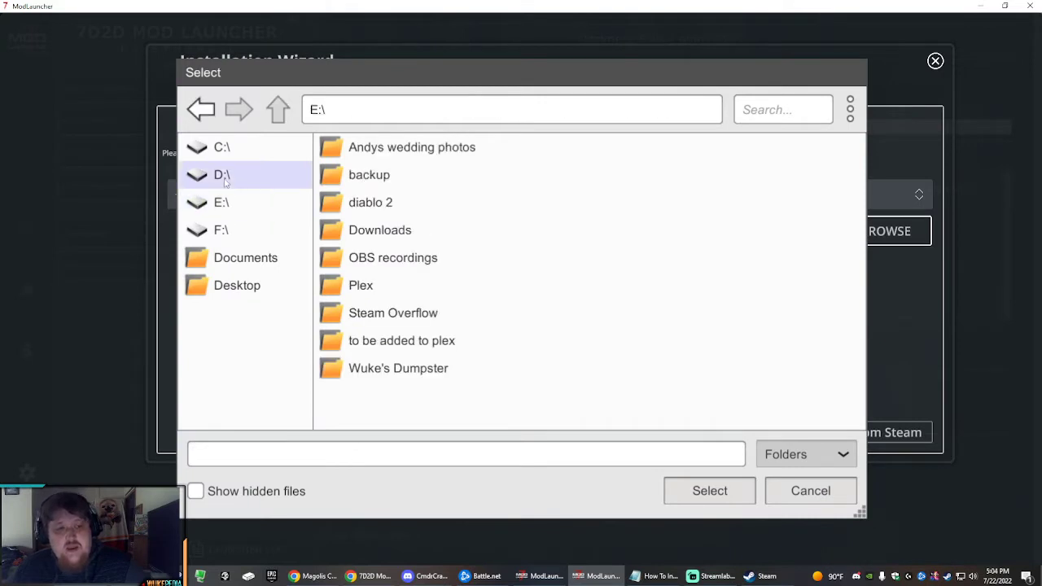
pyautogui.click(221, 148)
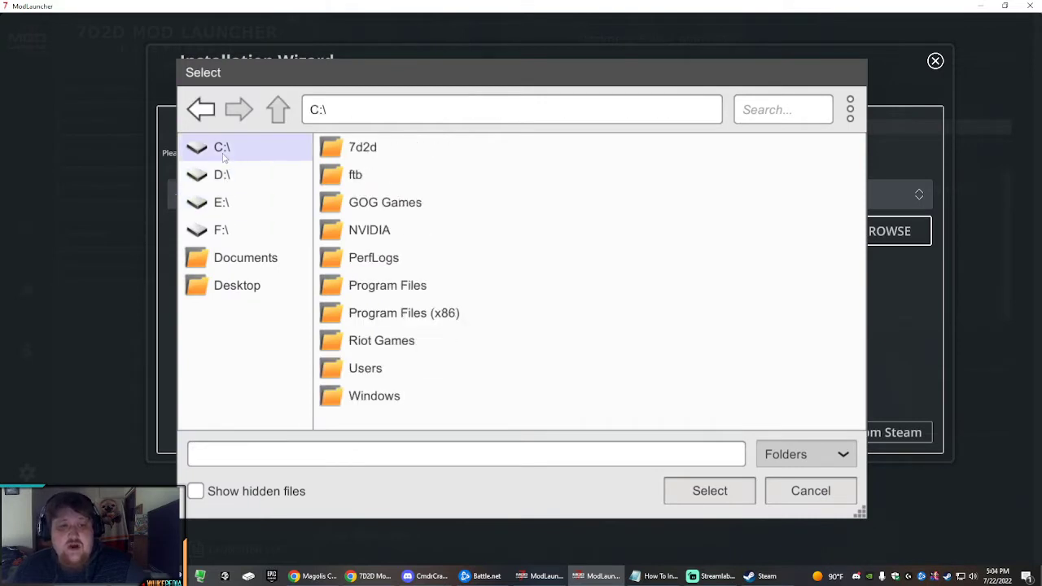
pyautogui.doubleClick(395, 314)
pyautogui.scroll(-12, 399, 291)
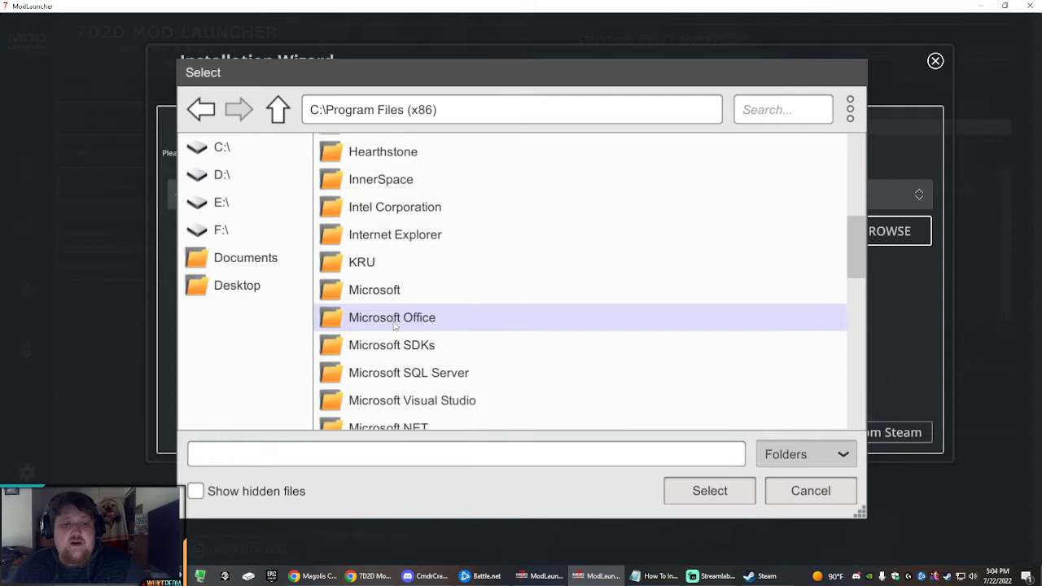
pyautogui.scroll(3, 391, 245)
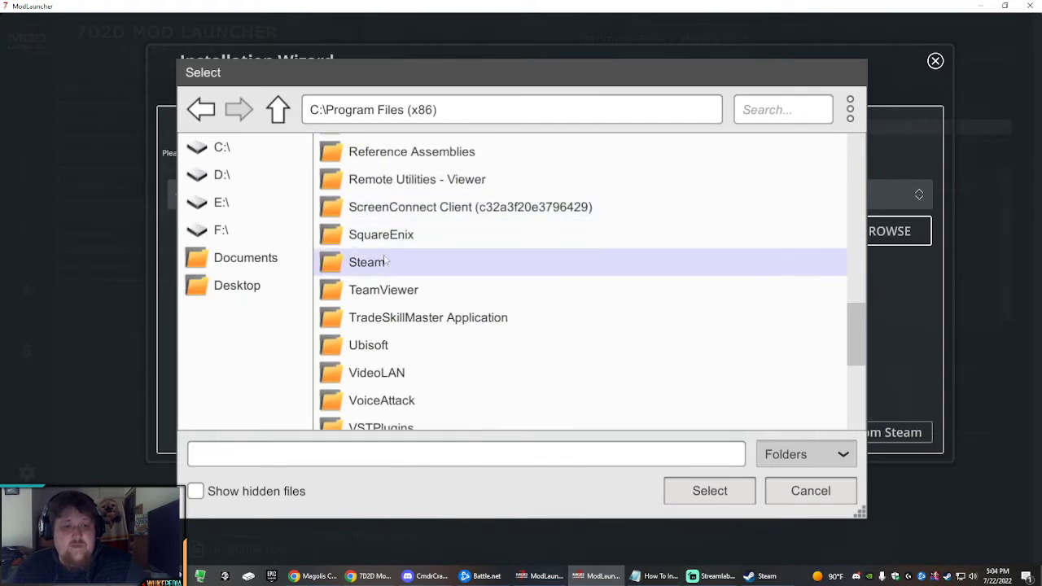
pyautogui.doubleClick(386, 266)
pyautogui.scroll(-4, 398, 244)
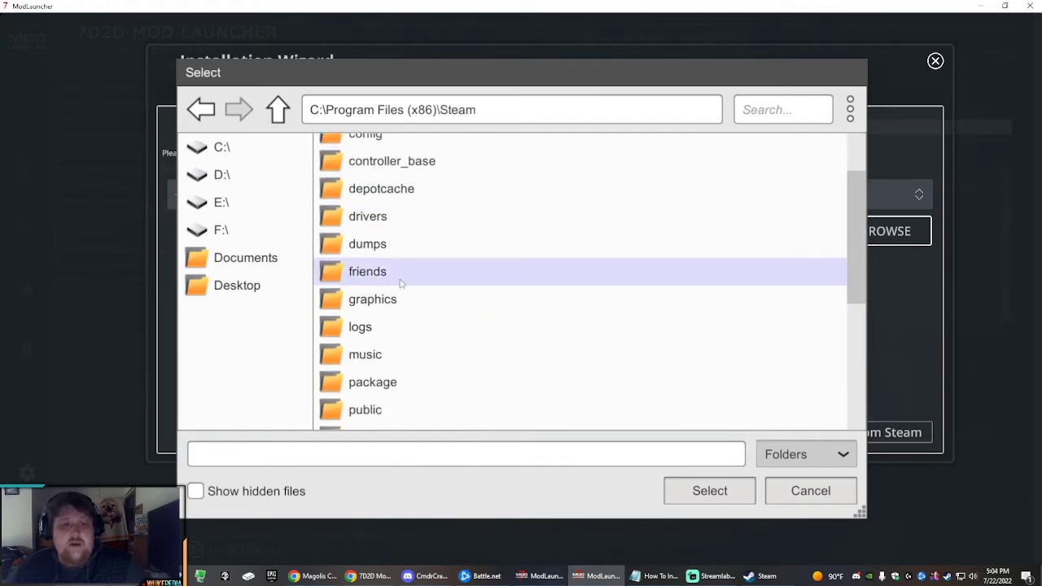
pyautogui.scroll(1, 404, 318)
pyautogui.scroll(2, 402, 310)
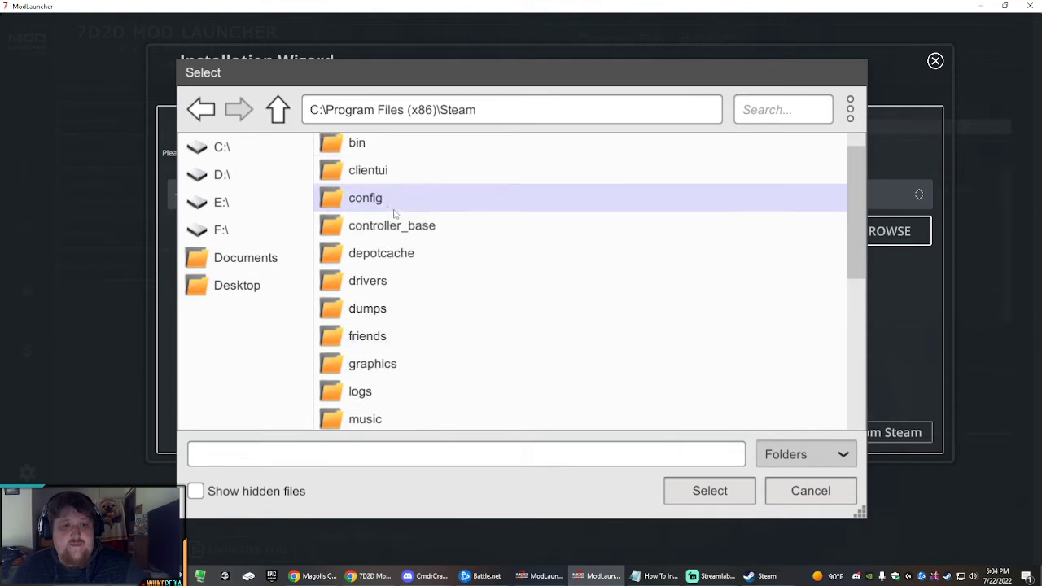
# - Go into E:\Steam Overflow\steamapps\common and select the 7 Days To Die folder
pyautogui.click(239, 205)
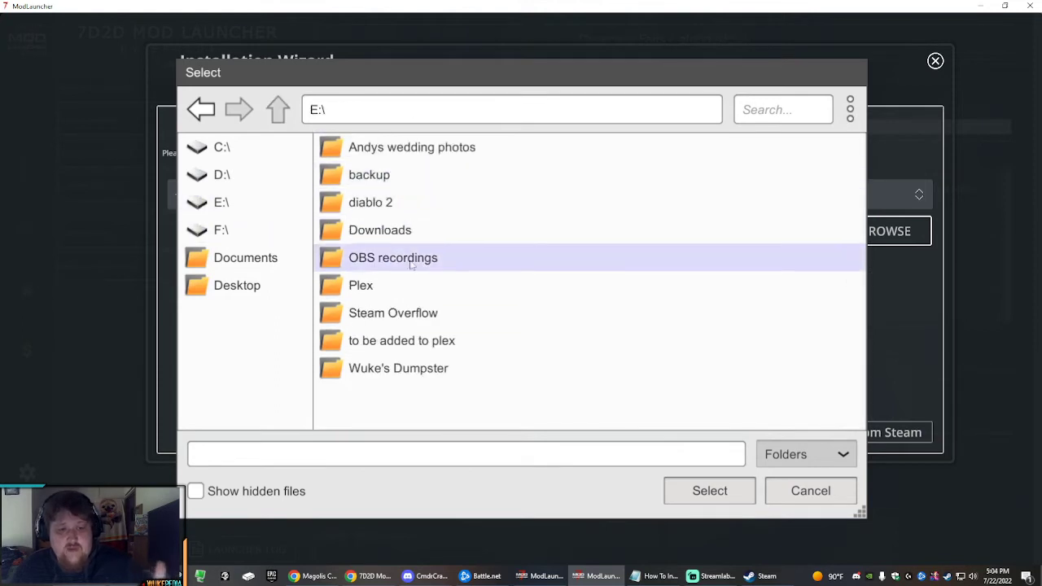
pyautogui.click(418, 310)
pyautogui.doubleClick(418, 309)
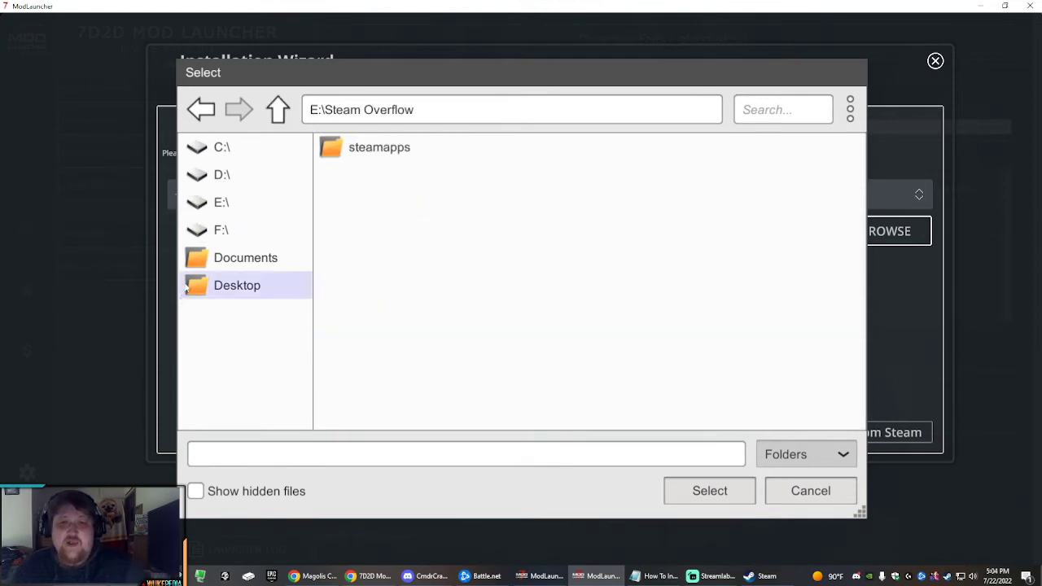
pyautogui.doubleClick(410, 149)
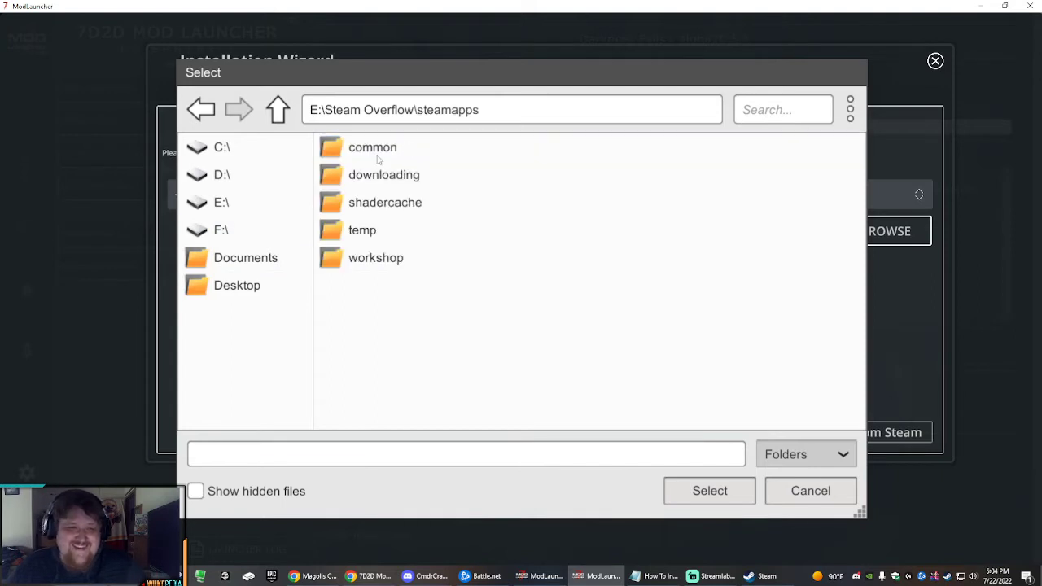
pyautogui.doubleClick(379, 159)
pyautogui.click(393, 155)
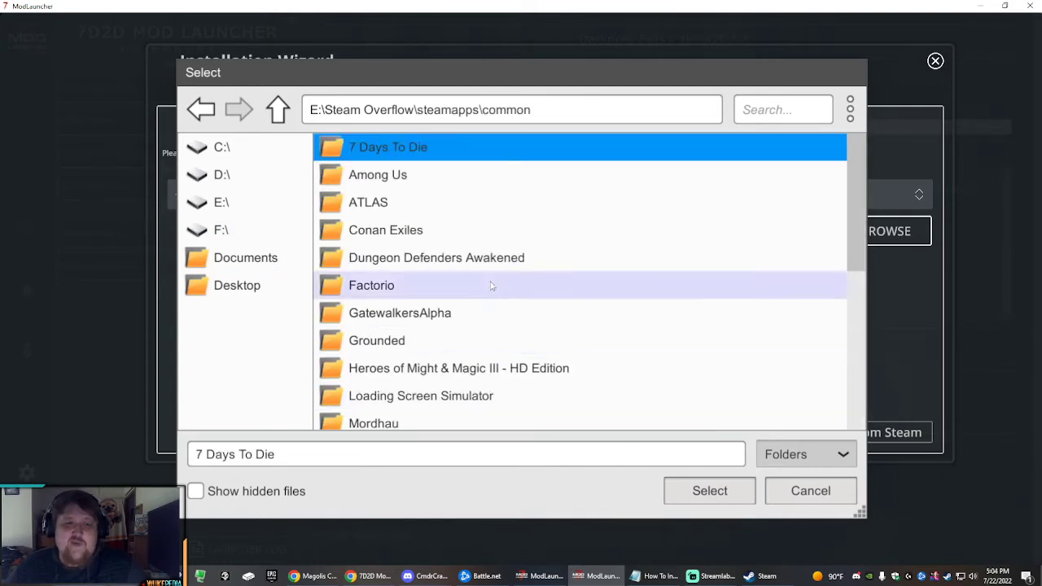
# - Confirm the 7 Days To Die folder, close the wizard, and open the Undead Legacy Stable page
pyautogui.click(706, 495)
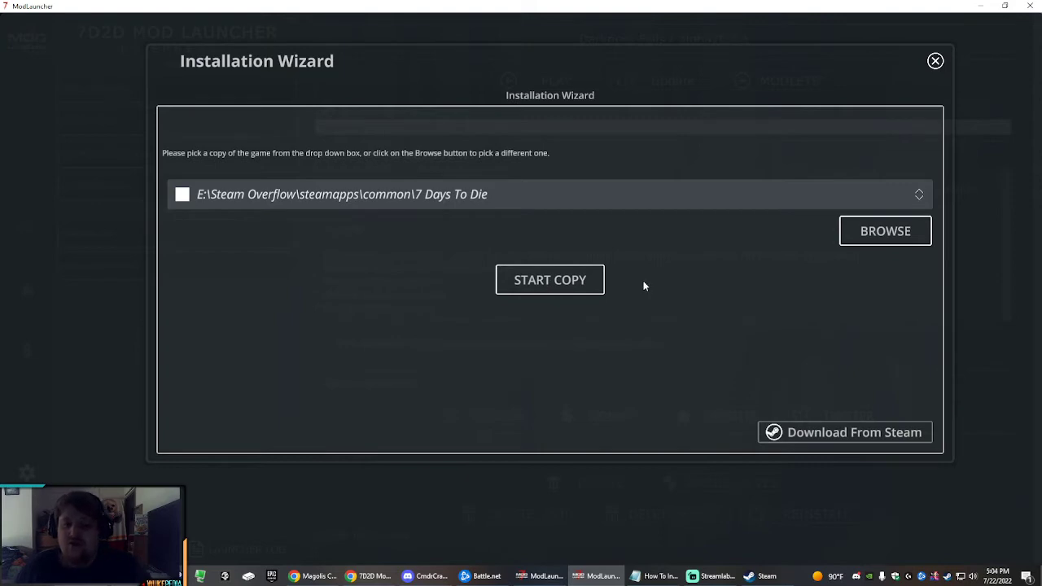
pyautogui.click(935, 61)
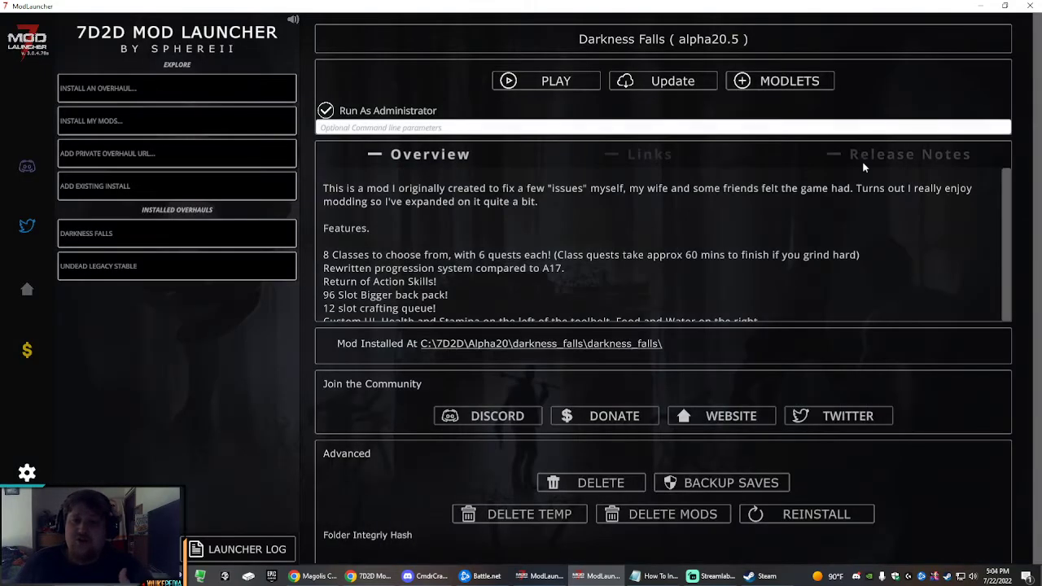
pyautogui.click(122, 269)
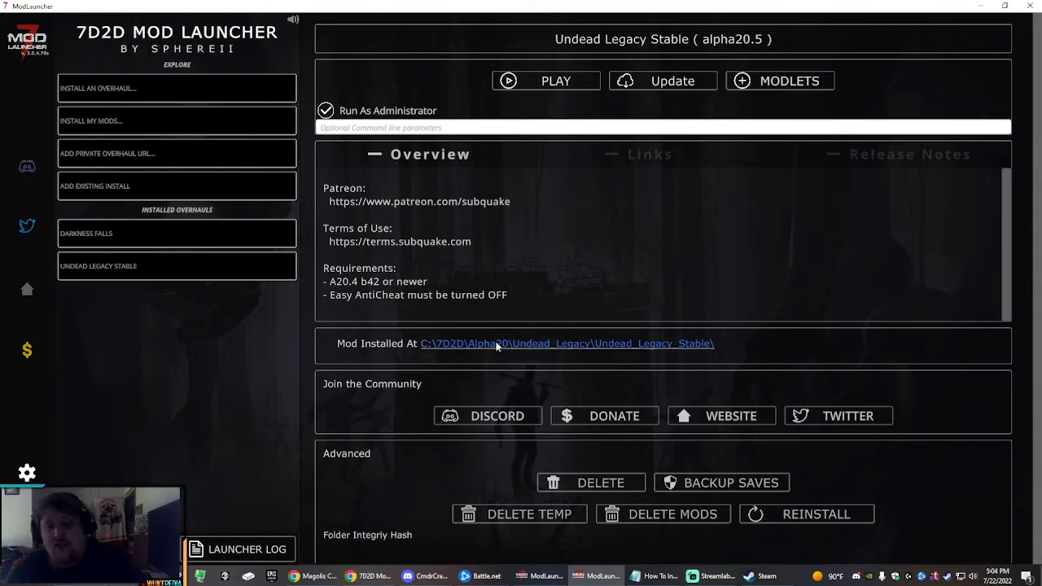
# - Open the Undead_Legacy_Stable install folder in Explorer, then return to the 'compo pack' Google results
pyautogui.click(597, 345)
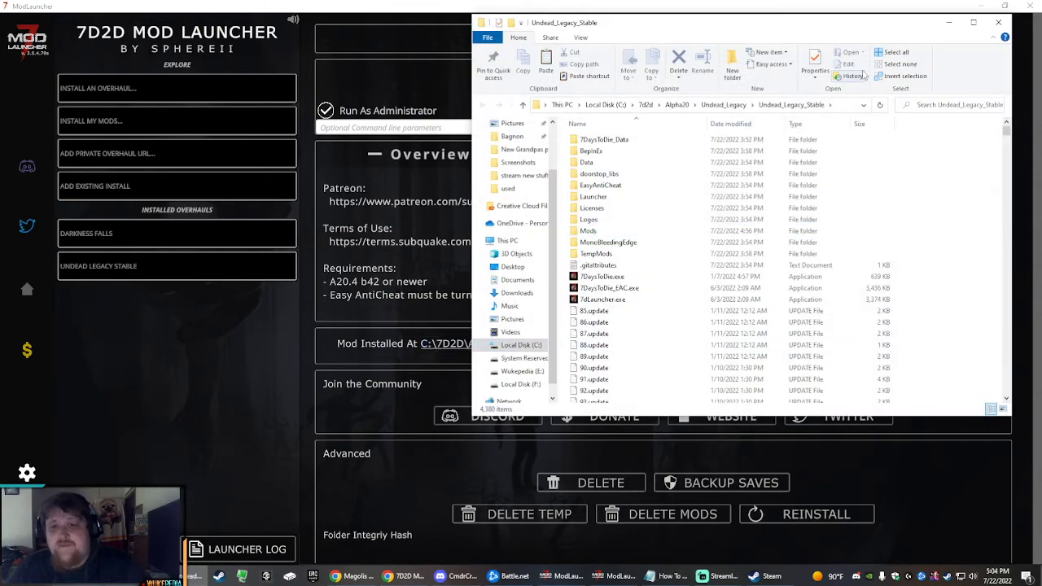
pyautogui.moveTo(826, 30); pyautogui.dragTo(662, 90)
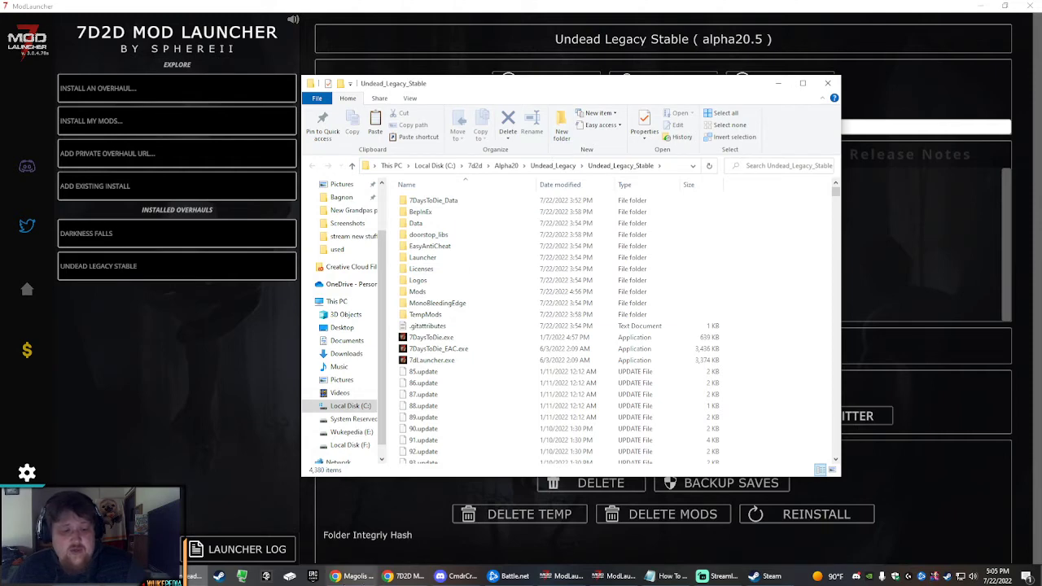
pyautogui.click(410, 576)
pyautogui.click(424, 47)
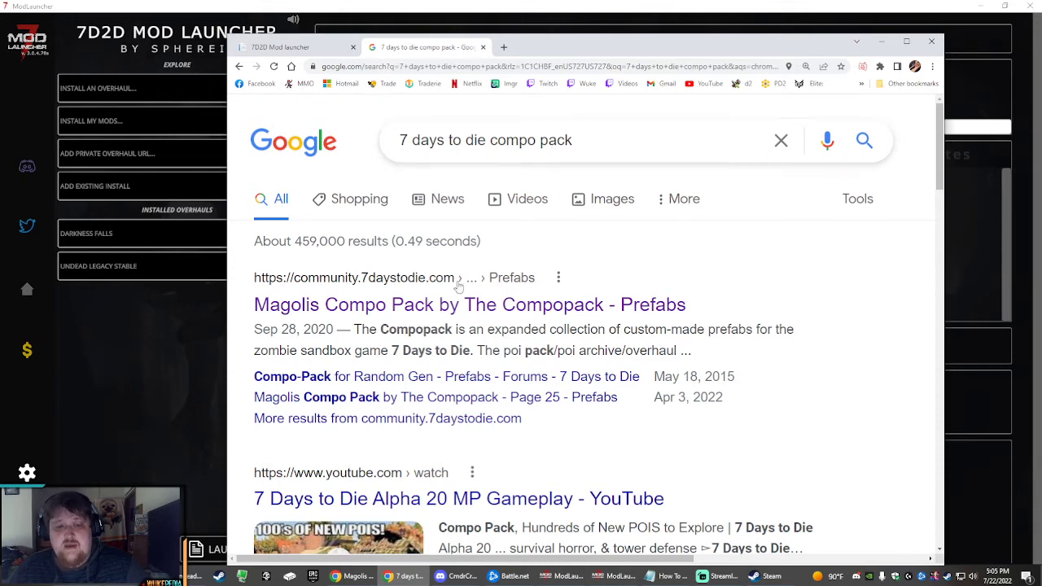
# - Open the Magolis Compo Pack forum topic and scroll to its Compopack/Undead Legacy Edition section
pyautogui.click(408, 310)
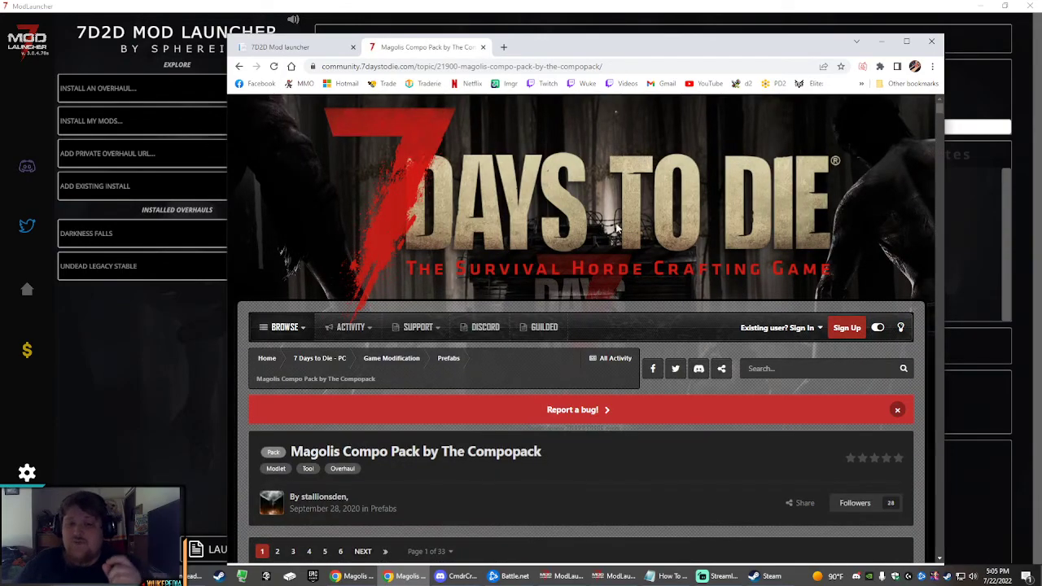
pyautogui.scroll(-3, 616, 228)
pyautogui.scroll(-15, 617, 222)
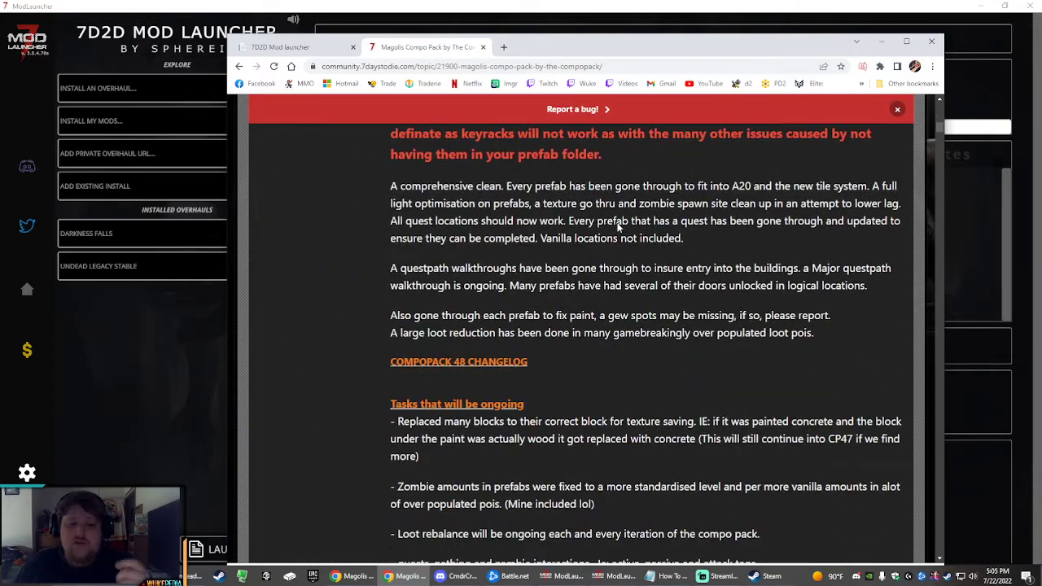
pyautogui.scroll(-6, 618, 222)
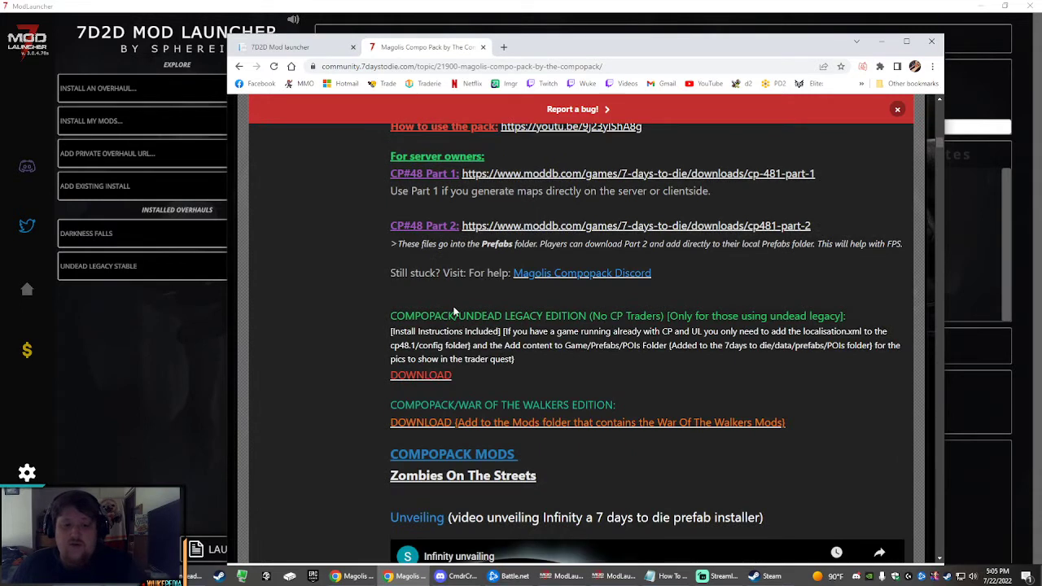
pyautogui.moveTo(390, 316); pyautogui.dragTo(666, 316)
pyautogui.click(330, 326)
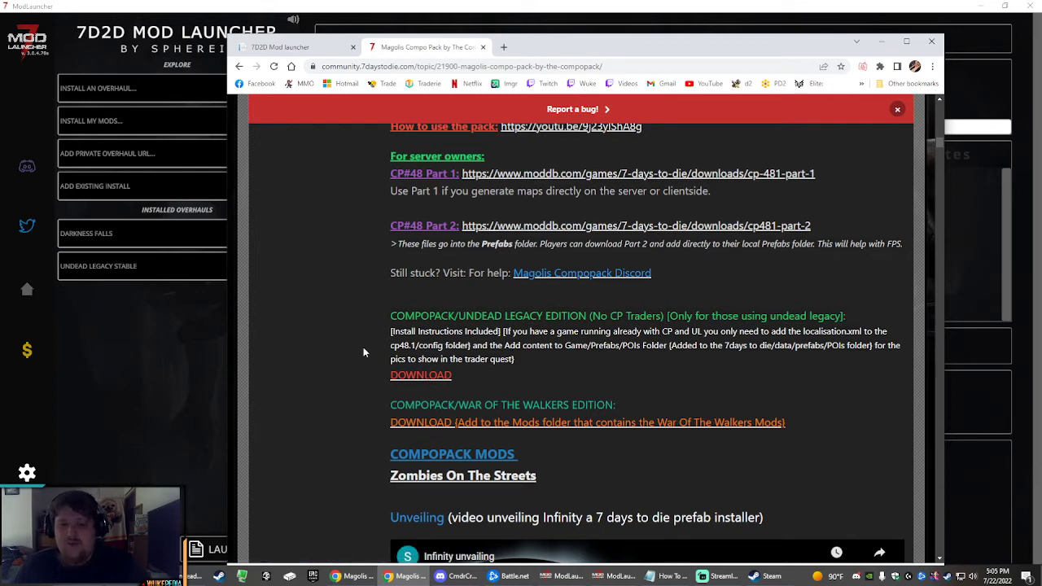
# - Open the ModDB page for the 195.74mb Undead Legacy USE ONLY file and scroll to DOWNLOAD NOW
pyautogui.click(405, 375)
pyautogui.scroll(-1, 326, 293)
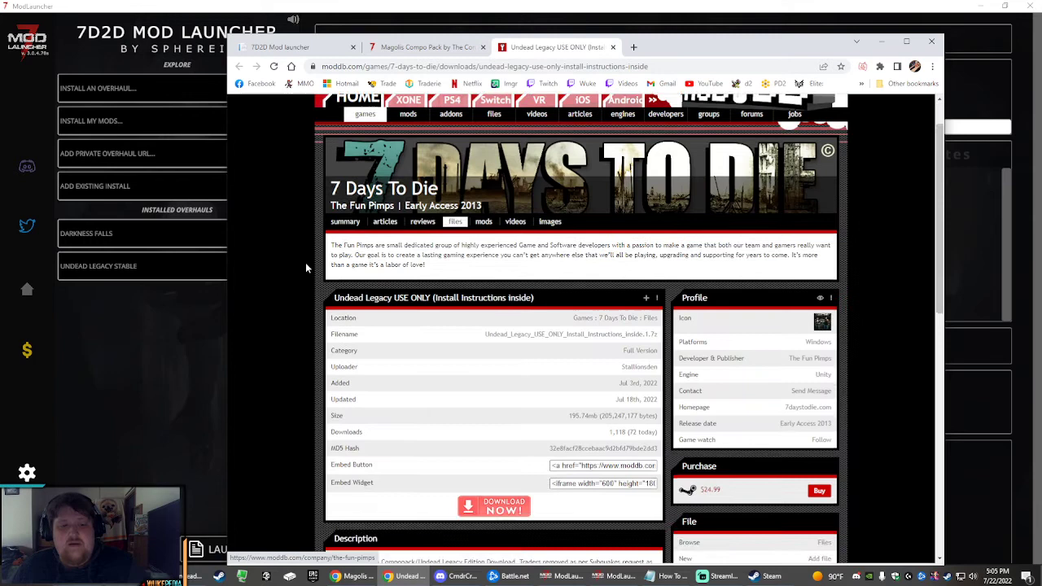
pyautogui.scroll(-1, 306, 269)
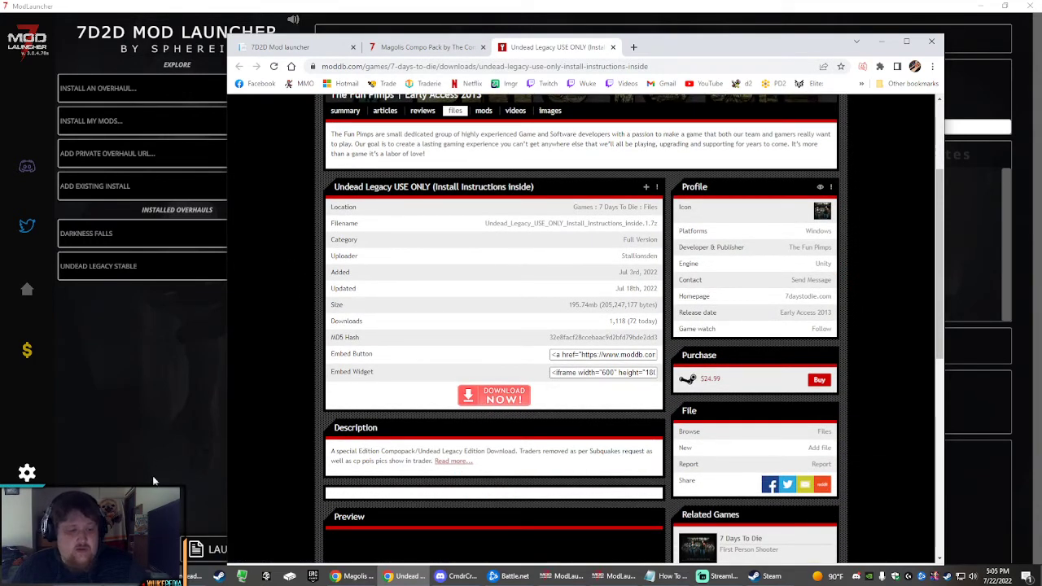
# - Open the extracted Undead Legacy USE ONLY folder in Downloads
pyautogui.moveTo(220, 576)
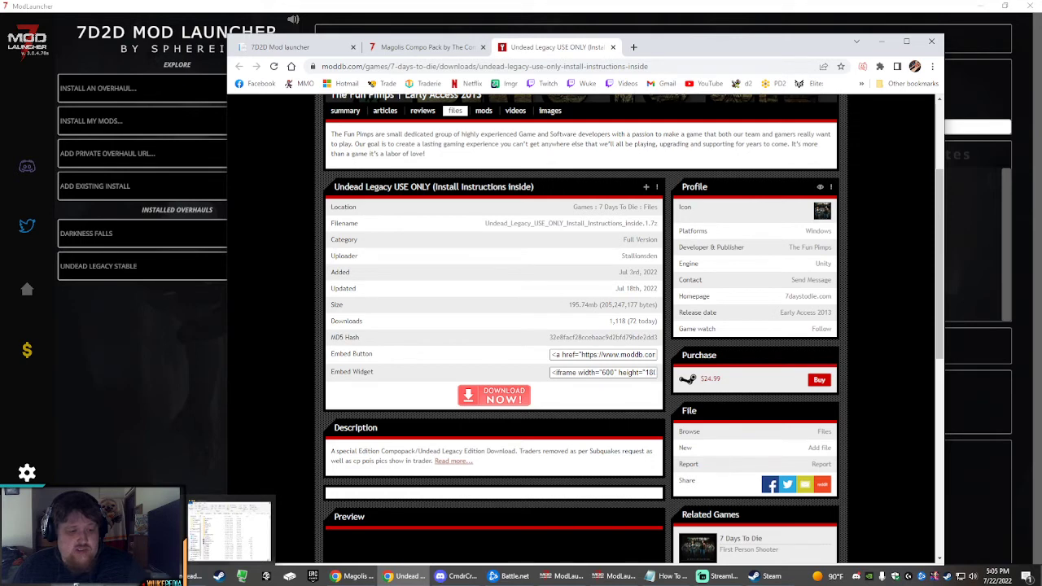
pyautogui.click(229, 531)
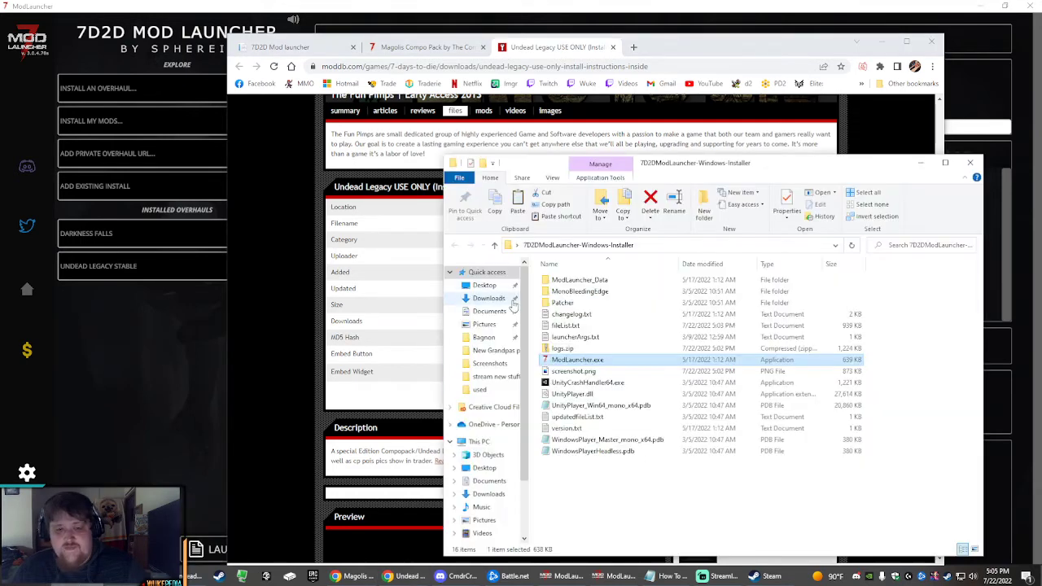
pyautogui.click(489, 298)
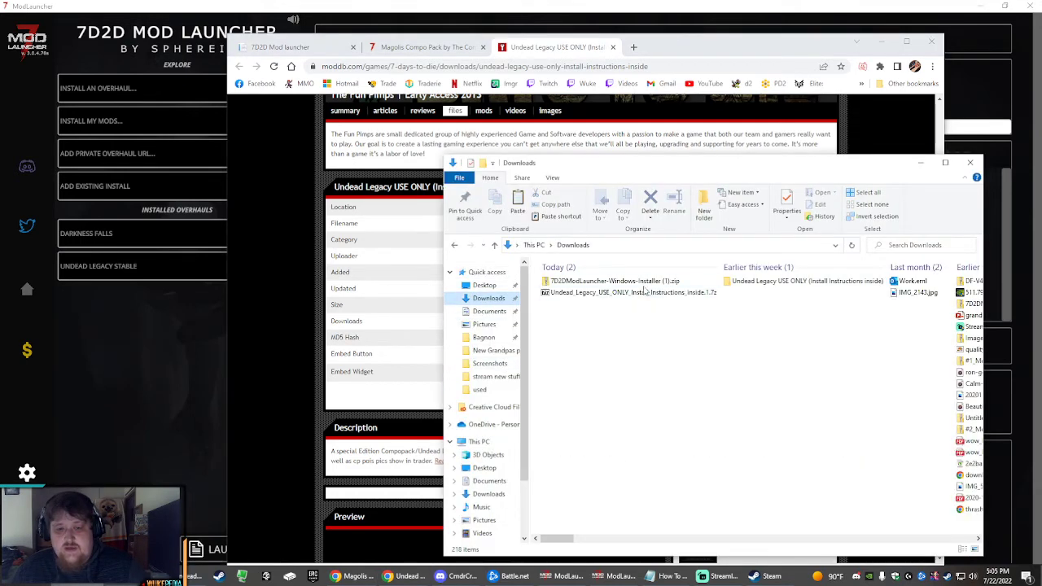
pyautogui.click(578, 294)
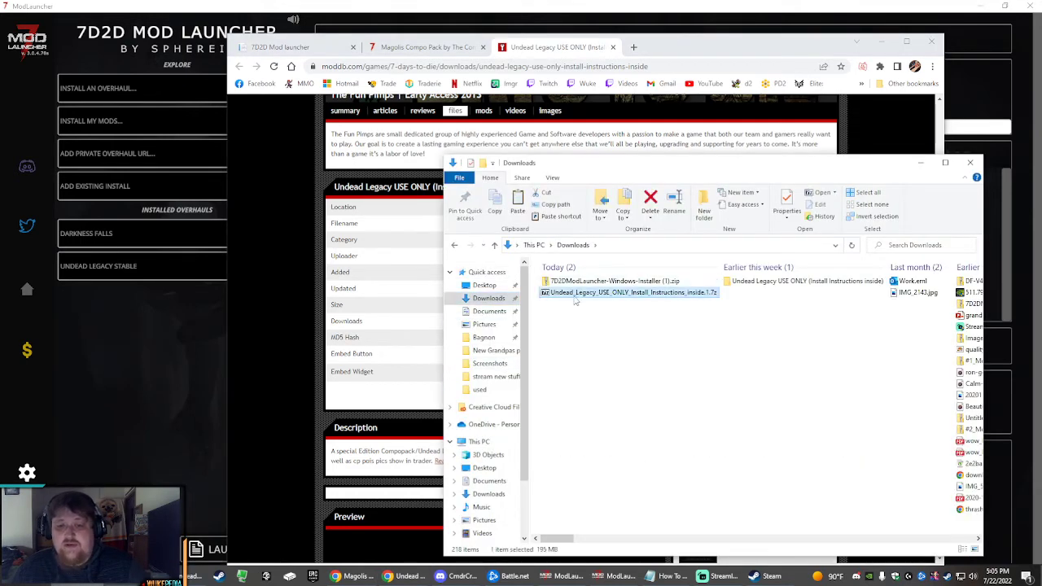
pyautogui.click(763, 282)
pyautogui.doubleClick(763, 282)
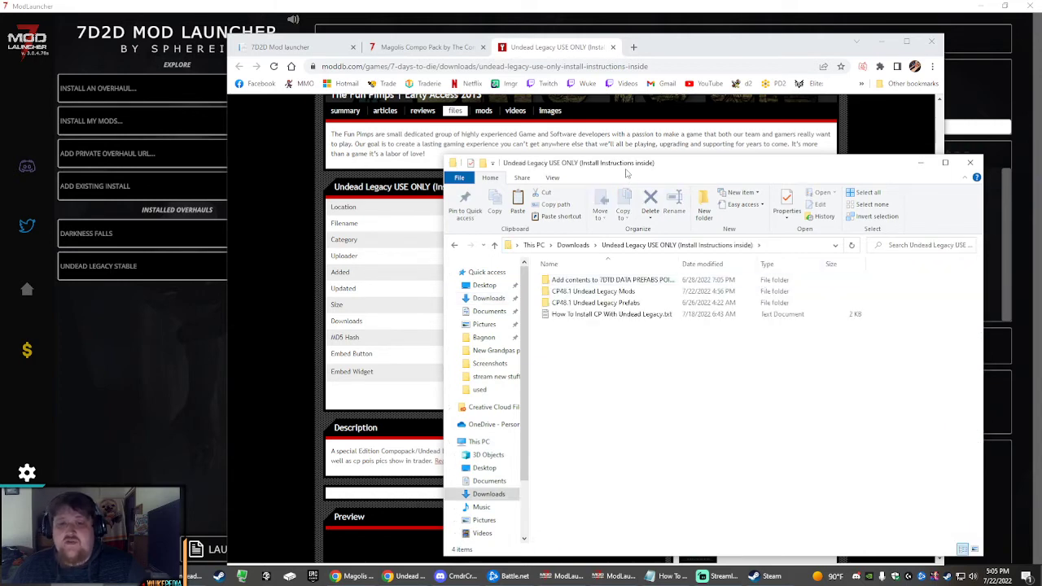
# - Read the How To Install CP With Undead Legacy text file beside the folder window
pyautogui.moveTo(628, 170); pyautogui.dragTo(578, 100)
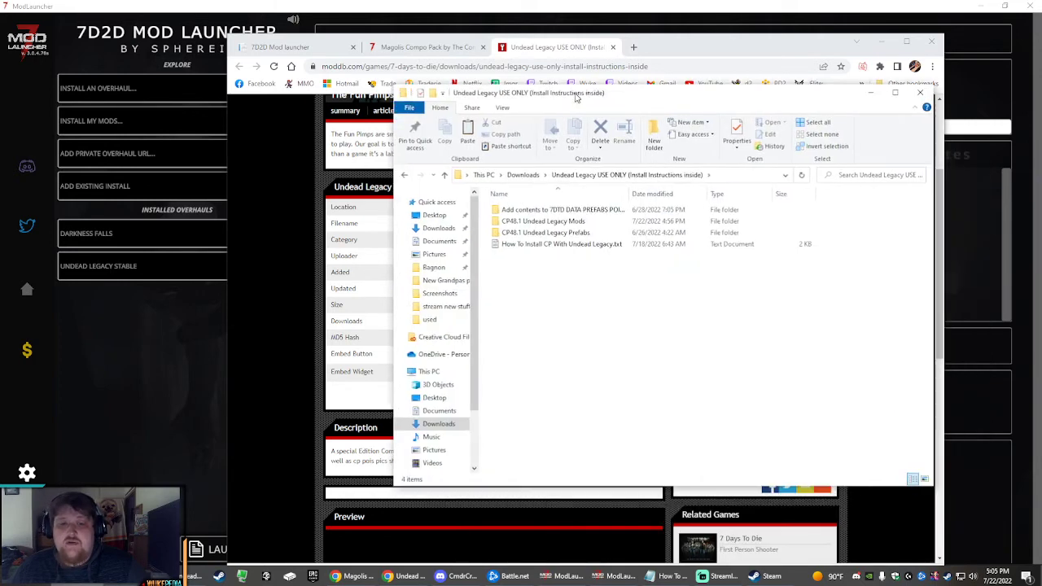
pyautogui.doubleClick(535, 244)
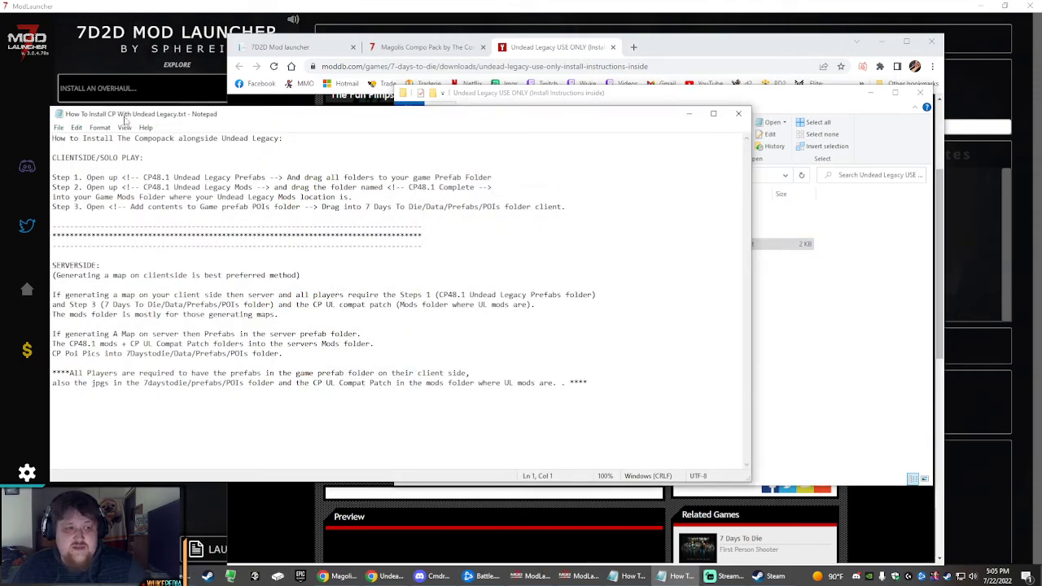
pyautogui.moveTo(118, 119); pyautogui.dragTo(1041, 93)
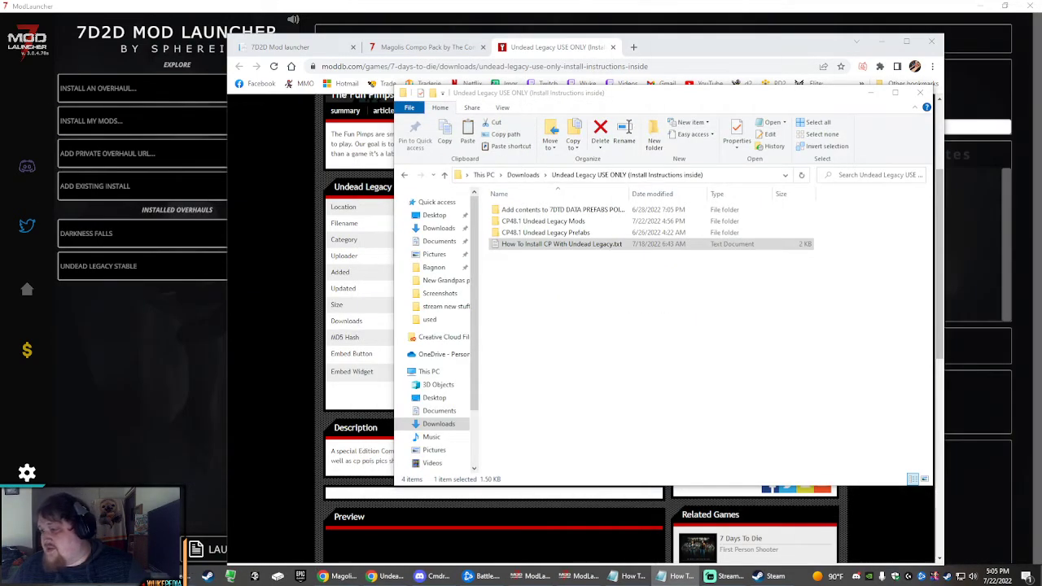
pyautogui.moveTo(587, 95); pyautogui.dragTo(642, 140)
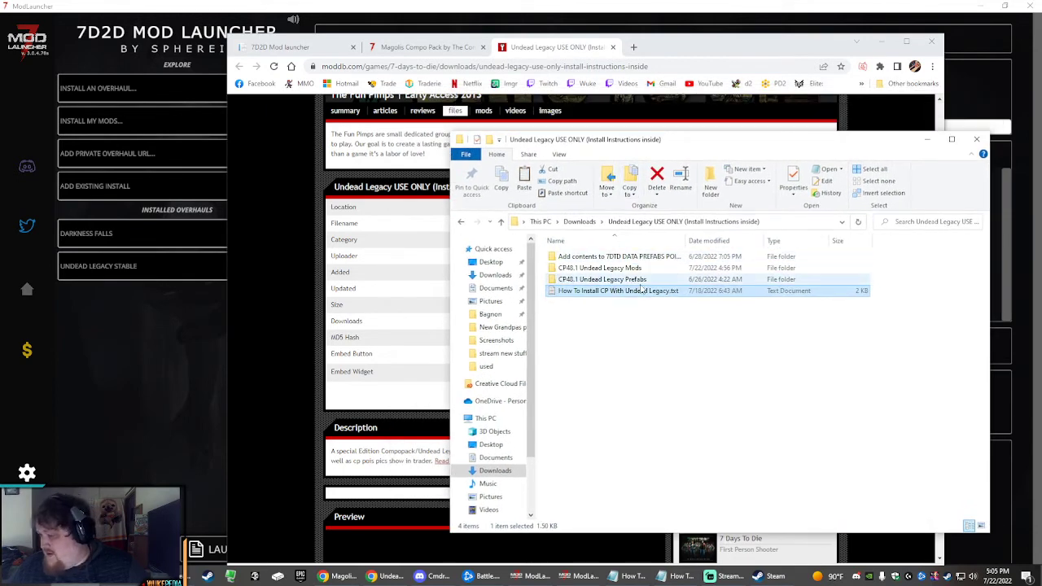
# - Open CP48.1 Undead Legacy Prefabs and select all 30 Compo Pack prefab folders
pyautogui.doubleClick(620, 280)
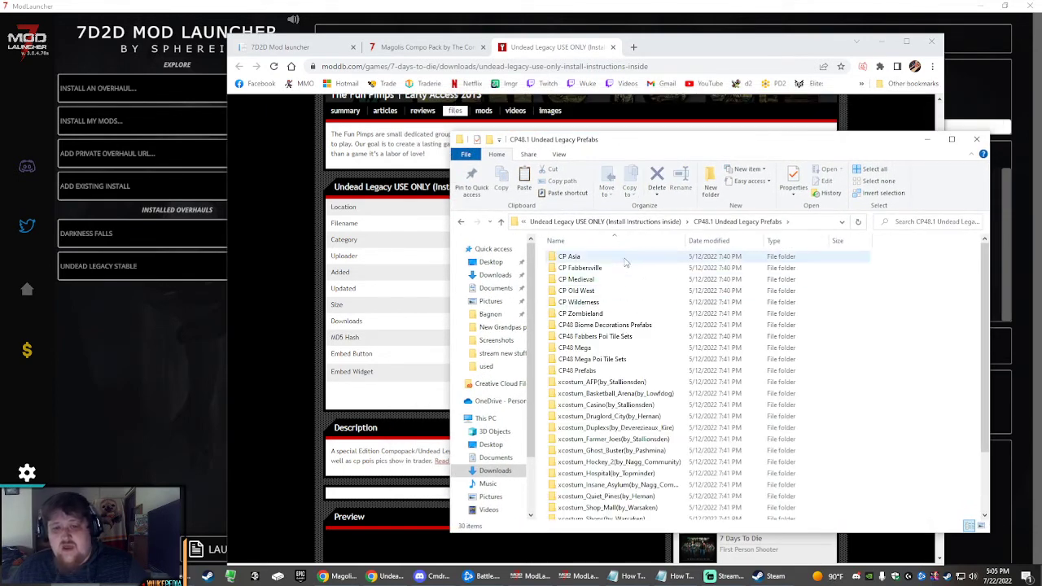
pyautogui.hotkey('ctrl', 'a')
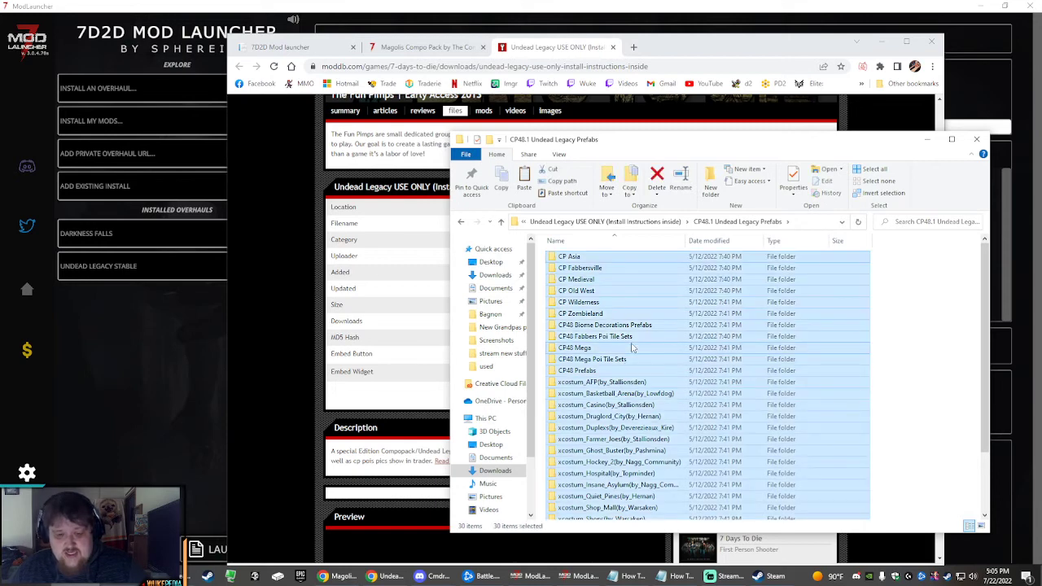
pyautogui.hotkey('alt', 'Tab')
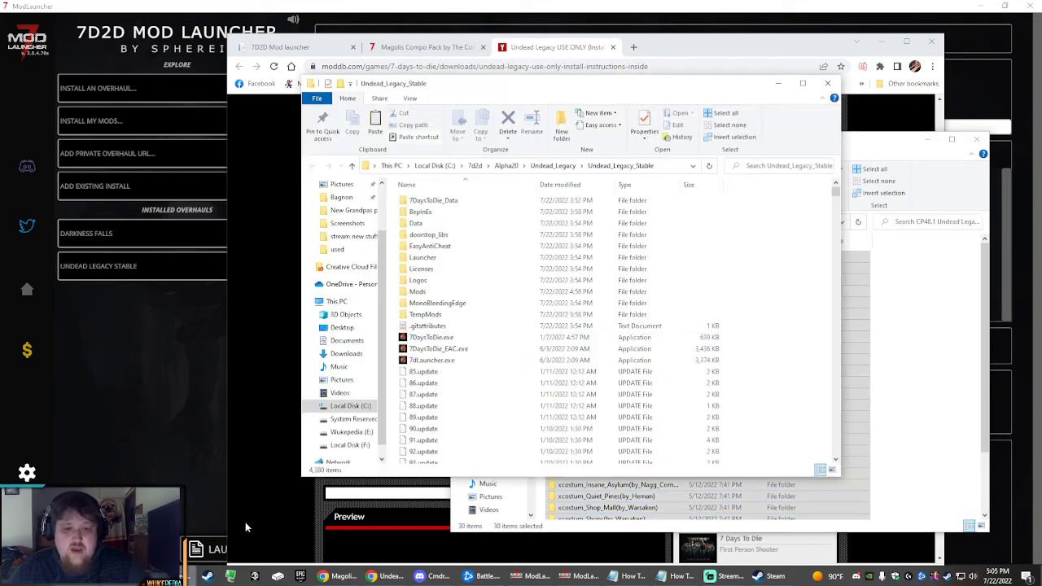
# - Place both windows side by side and open Undead_Legacy_Stable's Data\Prefabs folder
pyautogui.moveTo(462, 91); pyautogui.dragTo(190, 92)
pyautogui.click(684, 149)
pyautogui.moveTo(684, 149); pyautogui.dragTo(734, 150)
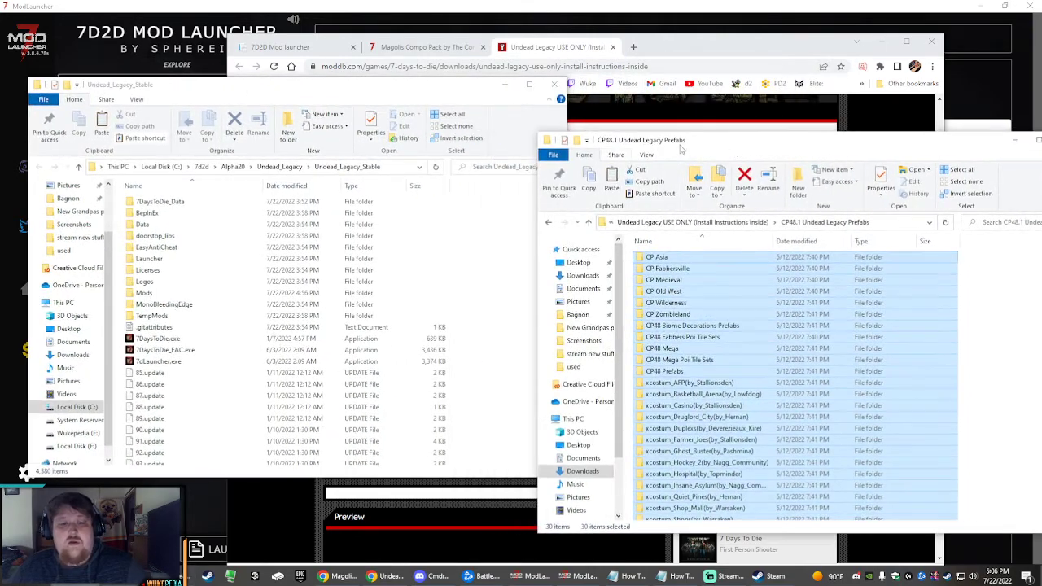
pyautogui.doubleClick(145, 224)
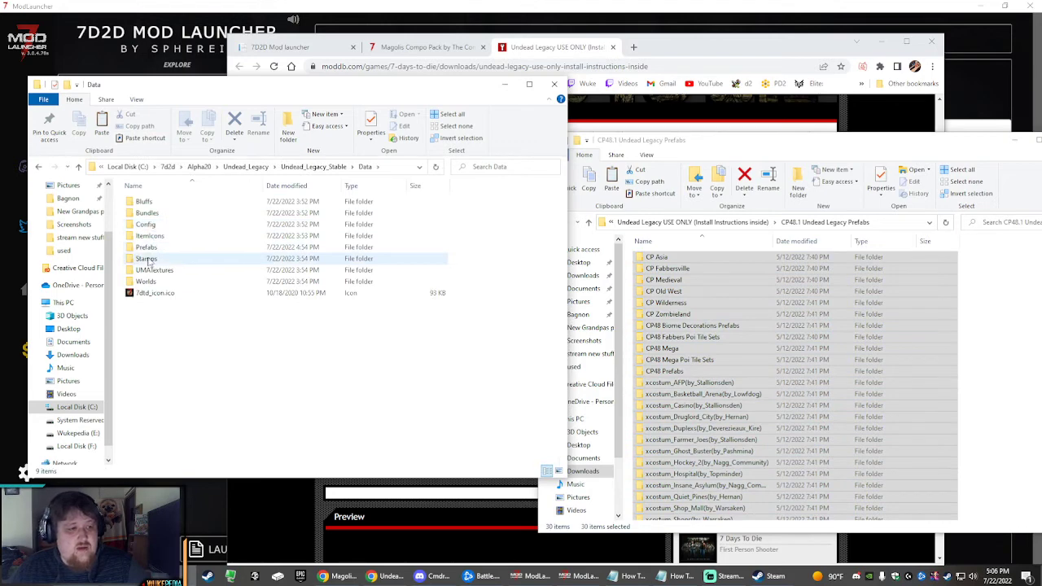
pyautogui.doubleClick(149, 253)
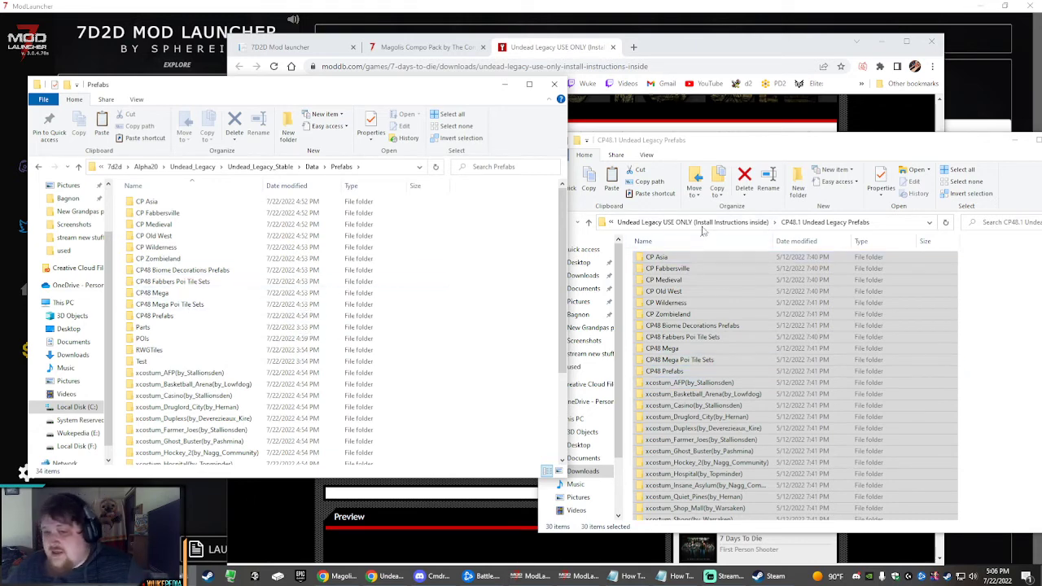
# - Check the CP48.1 Undead Legacy Mods folder, then open the install's Mods folder
pyautogui.click(1014, 307)
pyautogui.click(589, 221)
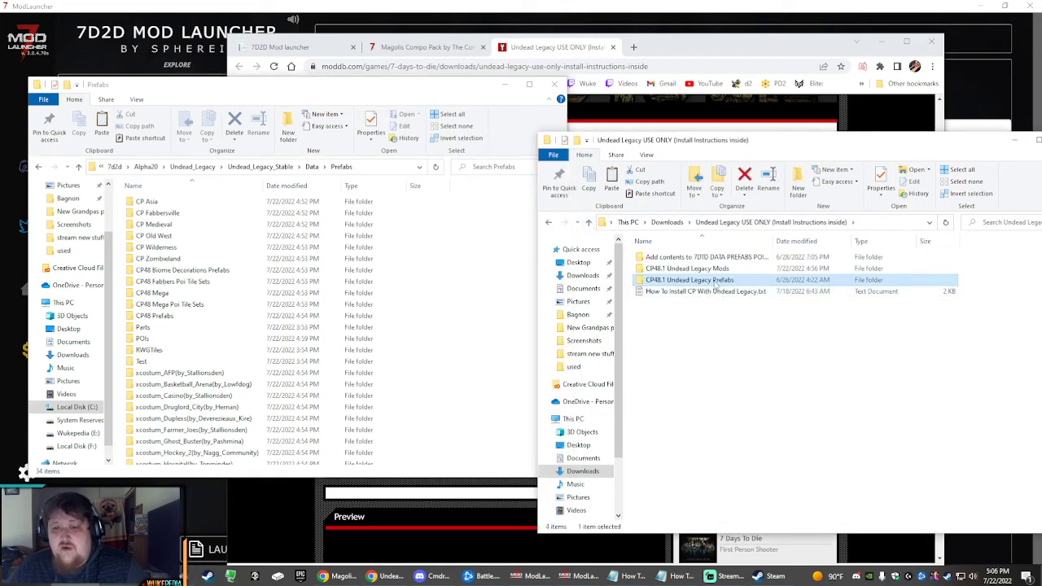
pyautogui.doubleClick(713, 269)
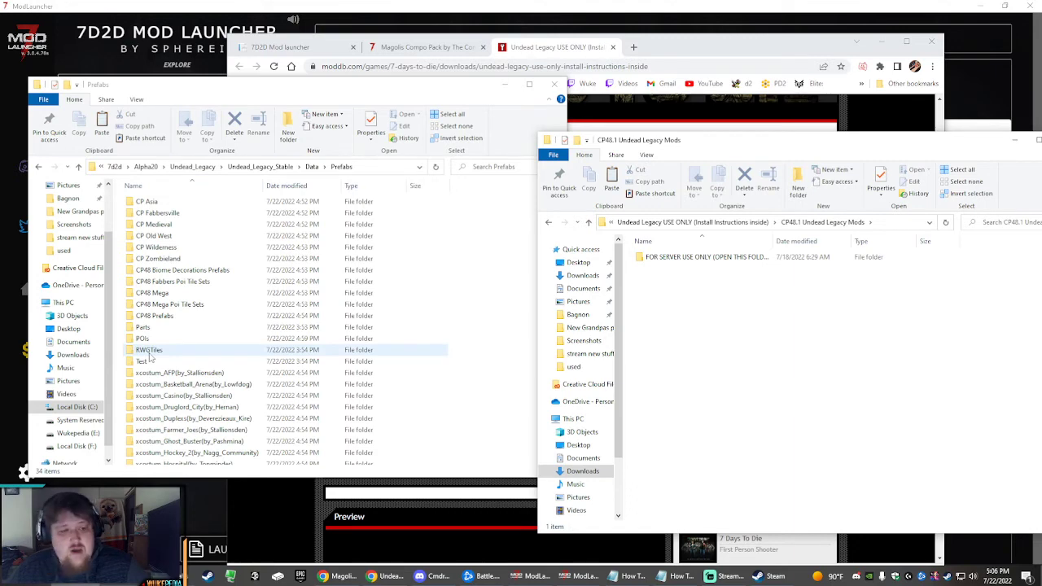
pyautogui.click(275, 169)
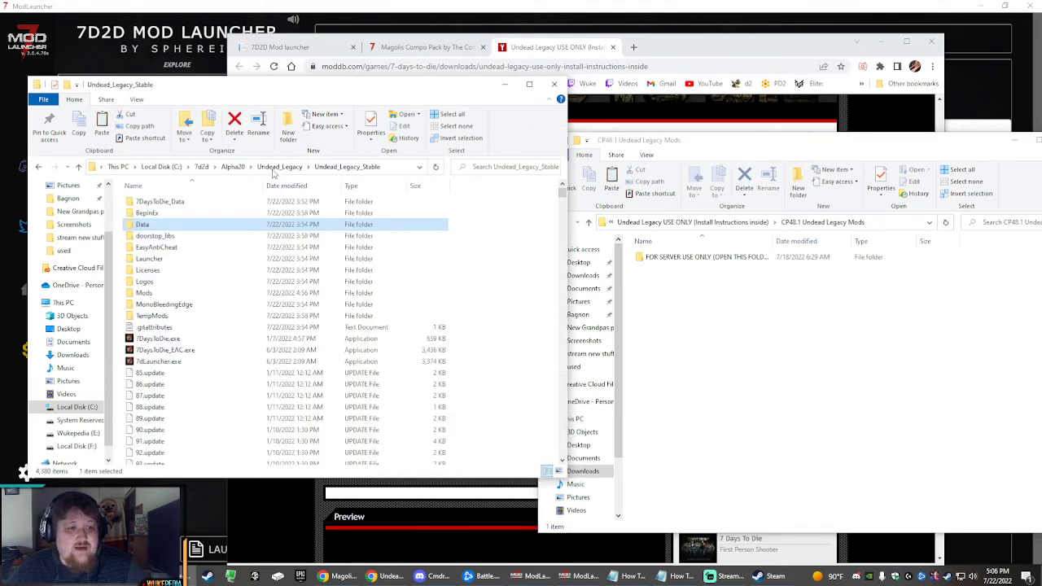
pyautogui.doubleClick(146, 292)
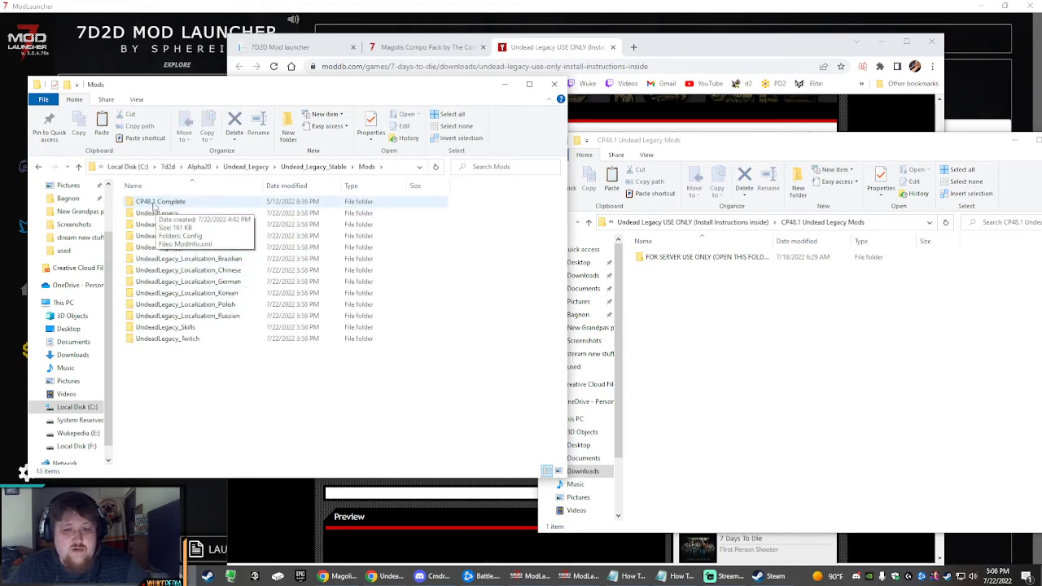
# - Return to Undead Legacy USE ONLY and select the Add contents to 7DTD DATA PREFABS POIs folder
pyautogui.click(801, 338)
pyautogui.click(681, 261)
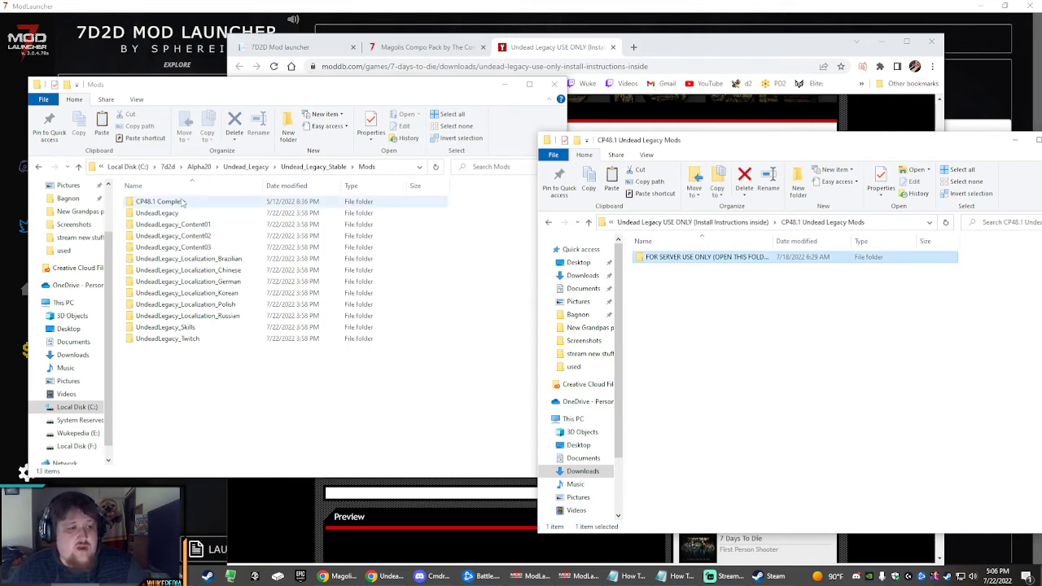
pyautogui.click(705, 281)
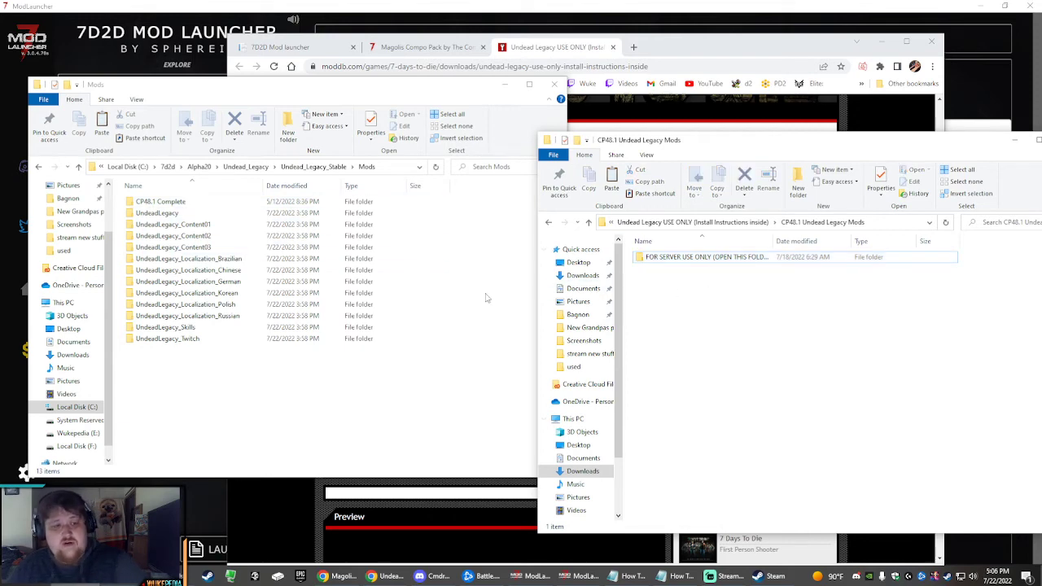
pyautogui.click(280, 382)
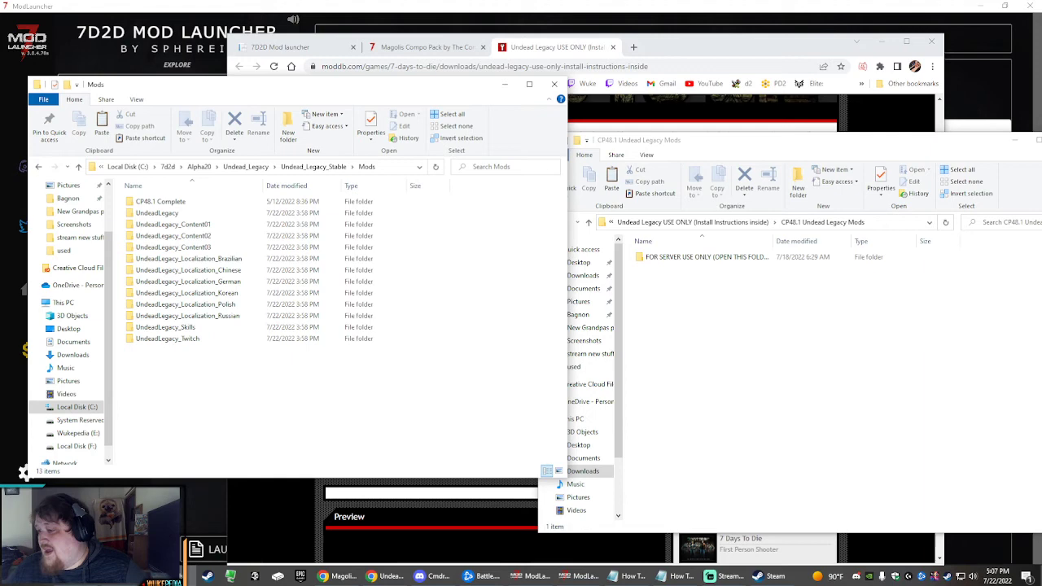
pyautogui.click(703, 226)
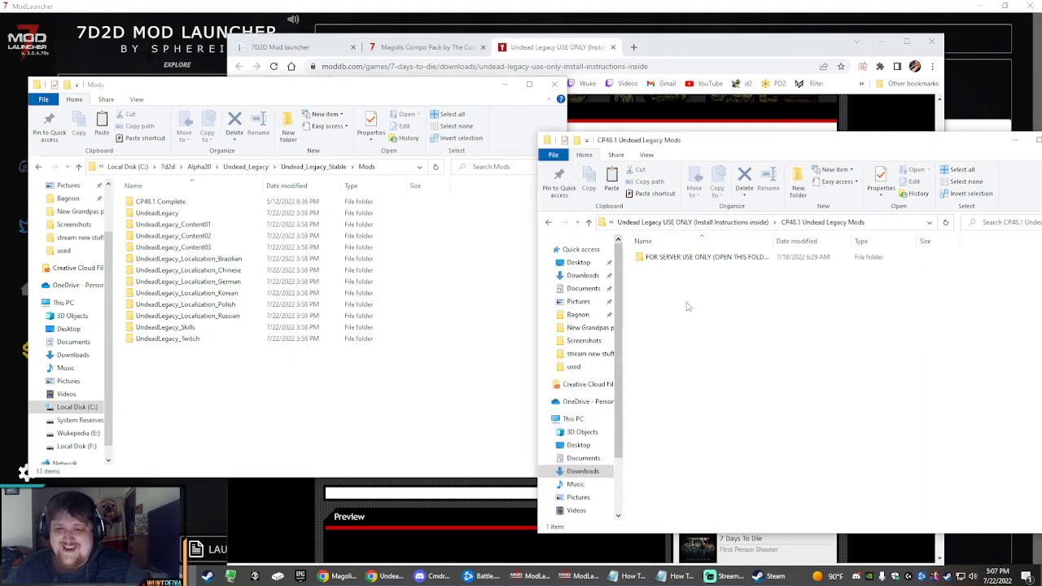
pyautogui.click(686, 258)
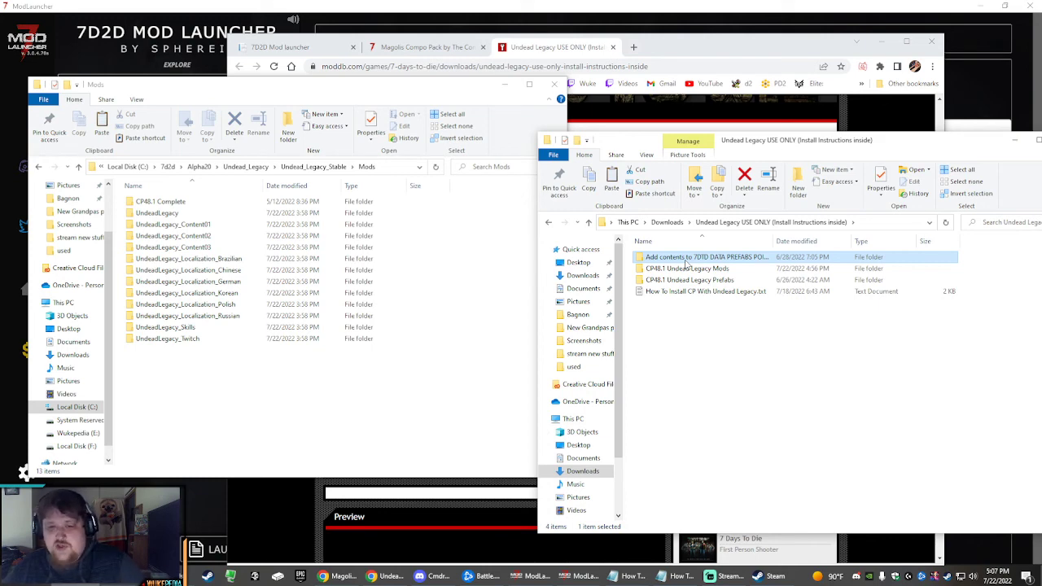
# - Open the POI images folder alongside the install's Data\Prefabs\POIs folder
pyautogui.doubleClick(687, 259)
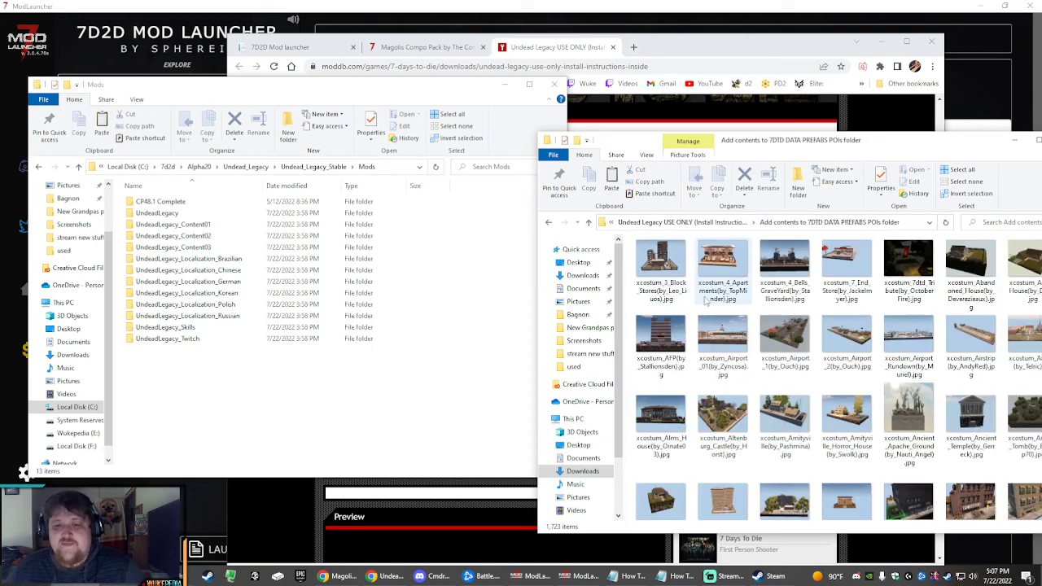
pyautogui.click(303, 413)
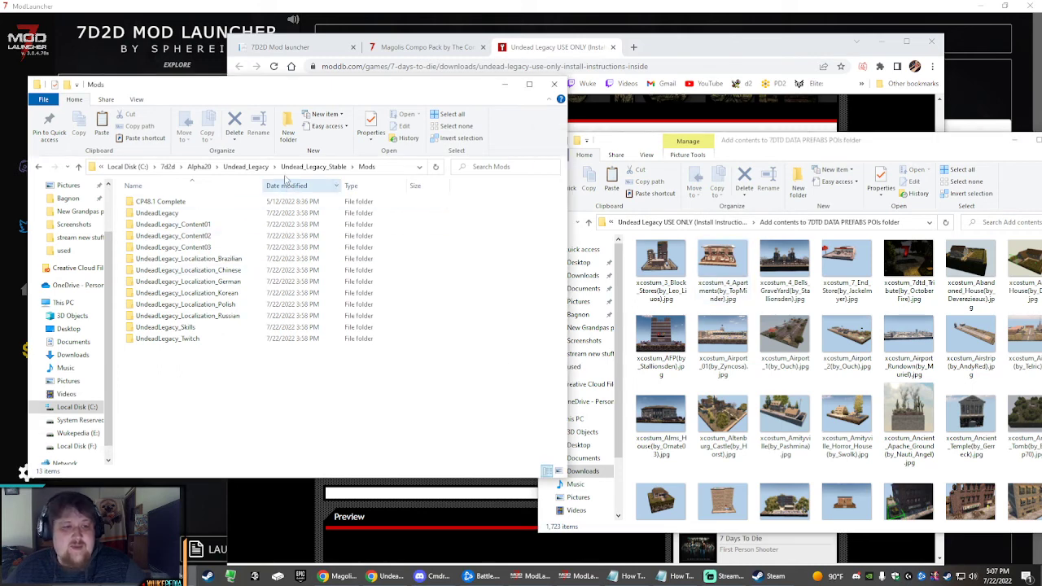
pyautogui.click(245, 167)
pyautogui.doubleClick(171, 204)
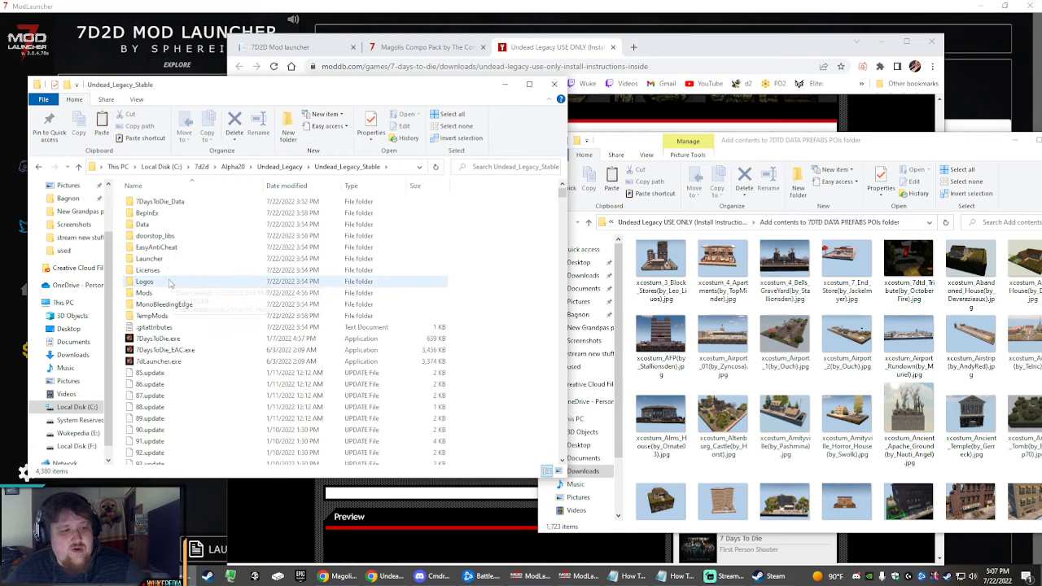
pyautogui.doubleClick(150, 225)
pyautogui.doubleClick(147, 248)
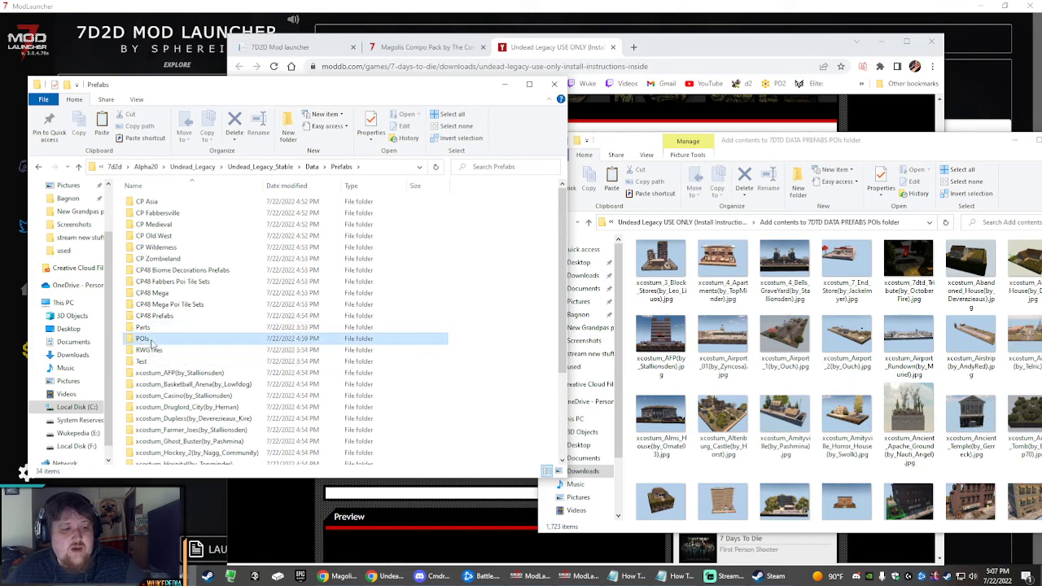
pyautogui.doubleClick(143, 338)
# - Copy all 1,723 POI preview images into POIs and view xcostum_3_Block_Stores
pyautogui.click(661, 261)
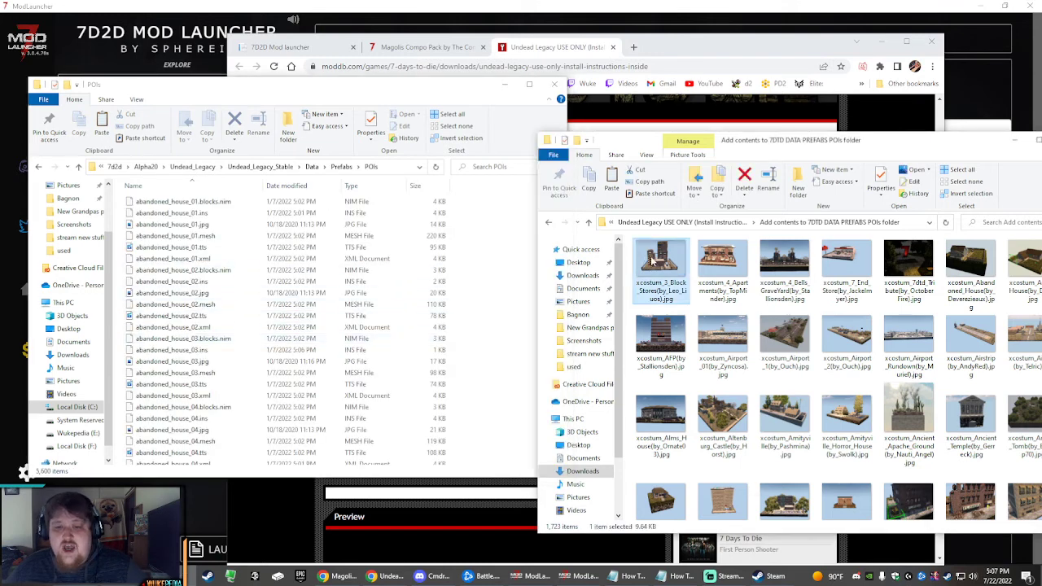
pyautogui.hotkey('ctrl', 'a')
pyautogui.moveTo(661, 260); pyautogui.dragTo(562, 449)
pyautogui.click(688, 259)
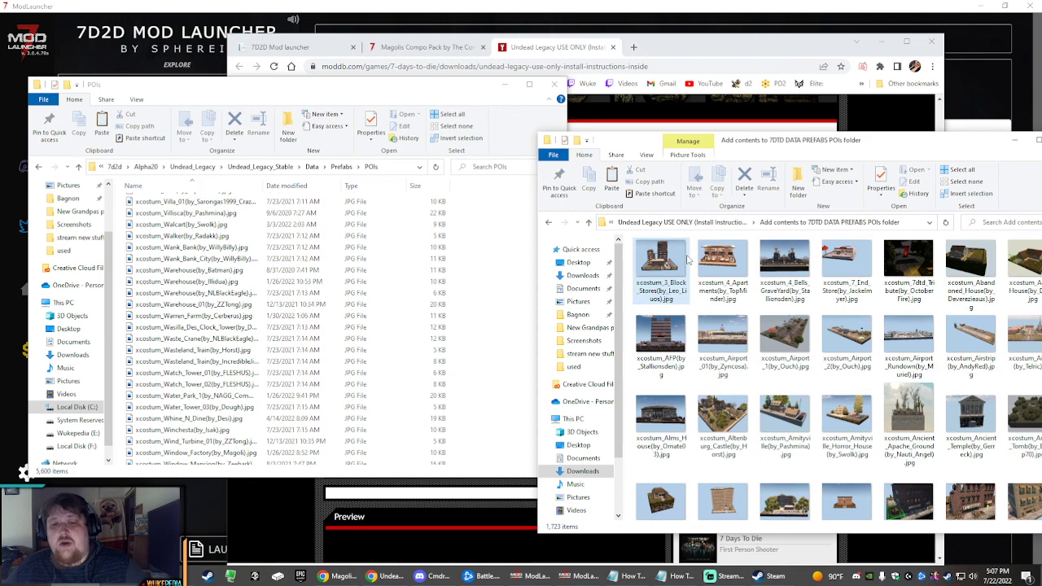
pyautogui.doubleClick(674, 259)
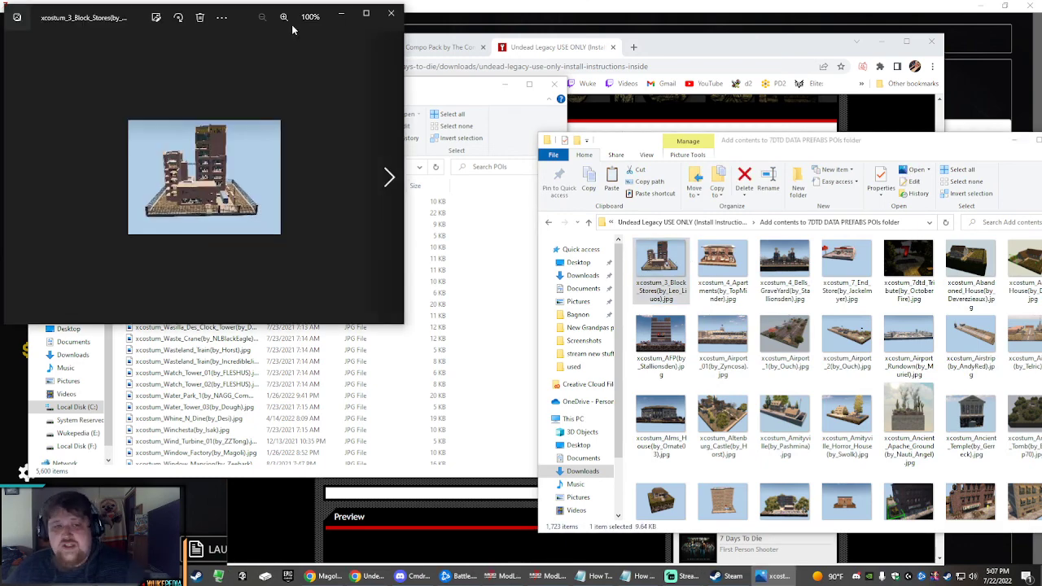
# - Close Photos and both Explorer windows, bringing the Undead Legacy Stable (alpha20.5) launcher page forward
pyautogui.click(391, 13)
pyautogui.click(554, 84)
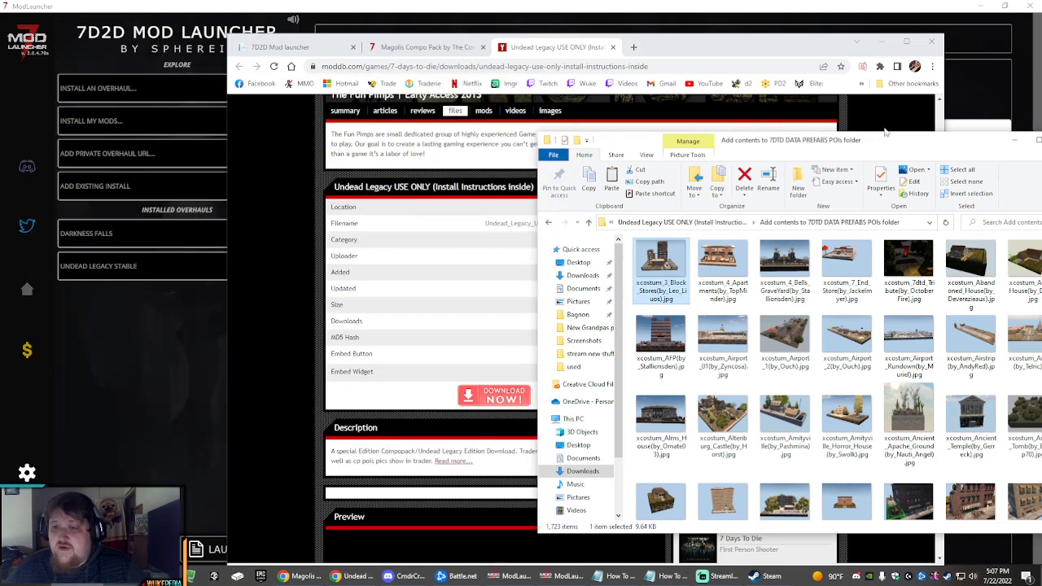
pyautogui.moveTo(674, 131); pyautogui.dragTo(507, 126)
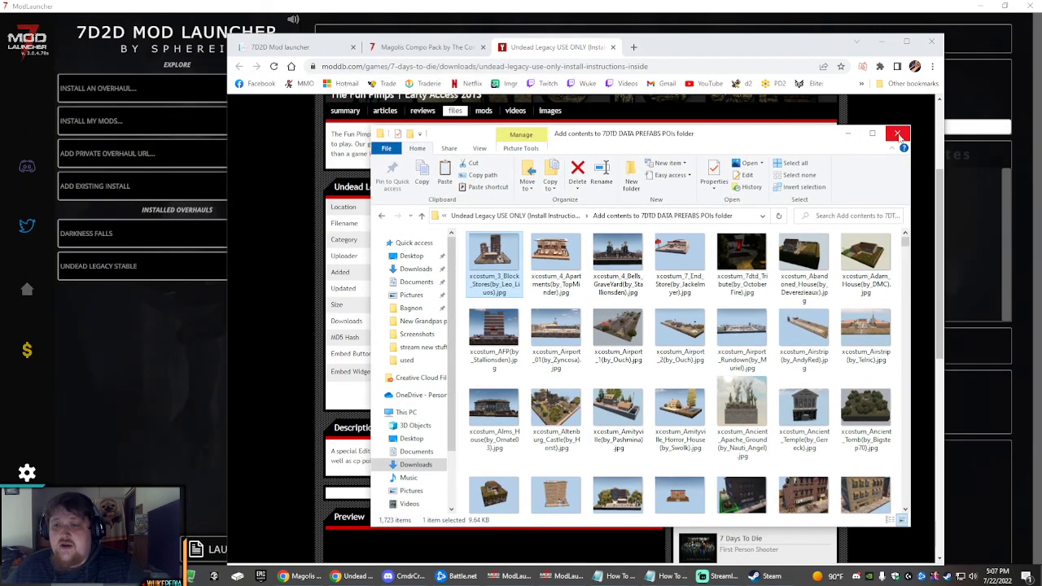
pyautogui.click(592, 104)
pyautogui.click(754, 9)
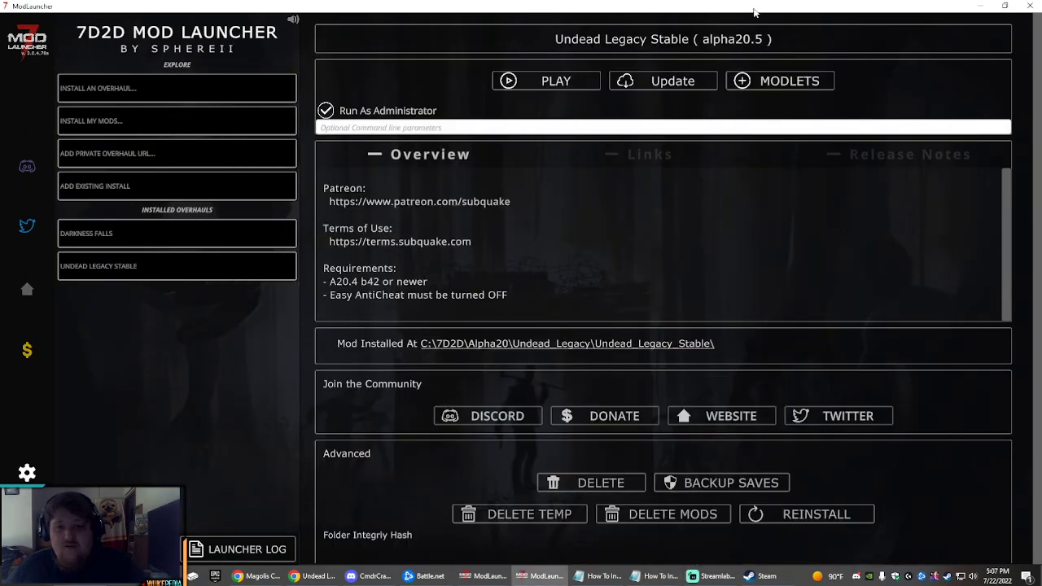